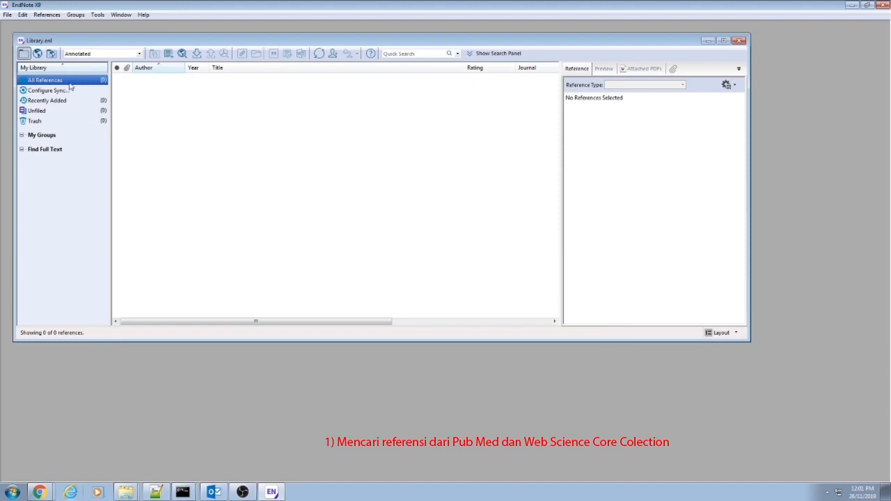
# Search PubMed (NLM) online for the author's name, year 2019 and title word "mining", and retrieve the matching records
pyautogui.doubleClick(99, 42)
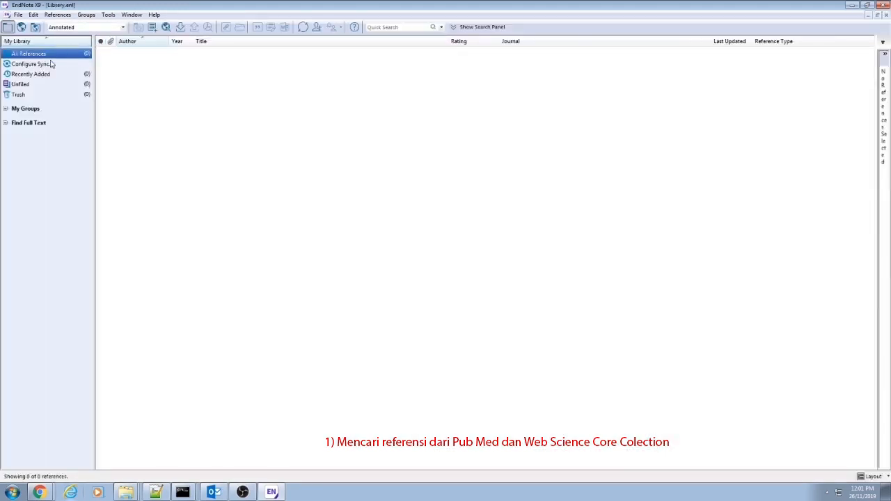
pyautogui.click(22, 28)
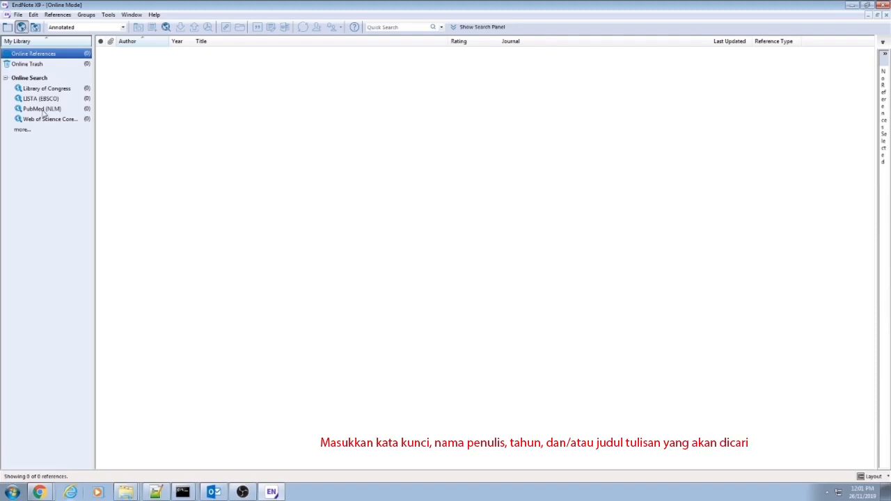
pyautogui.click(43, 111)
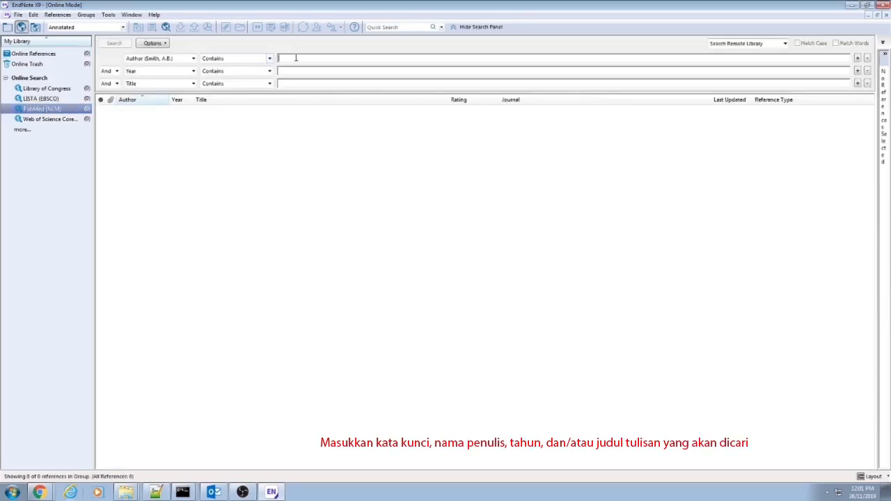
pyautogui.write('Jiawei Han')
pyautogui.click(310, 72)
pyautogui.click(113, 43)
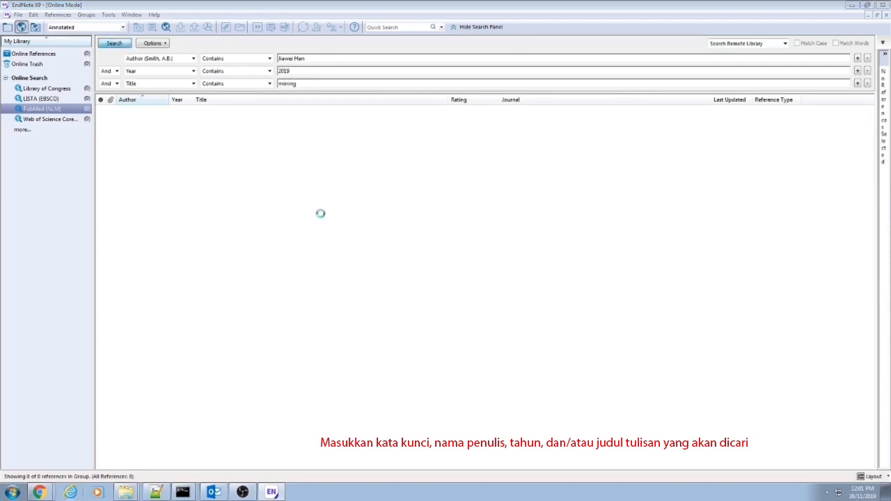
pyautogui.click(474, 268)
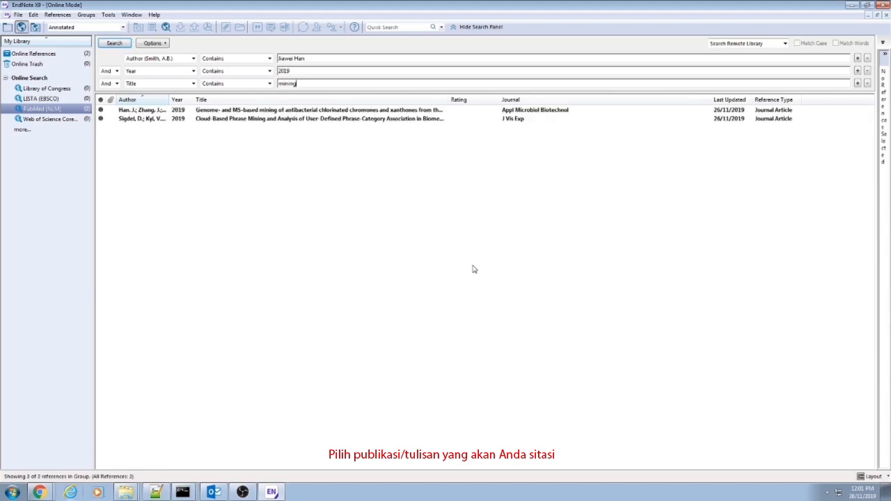
# Add the 2019 "Genome- and MS-based mining" reference to a newly created custom group
pyautogui.click(238, 112)
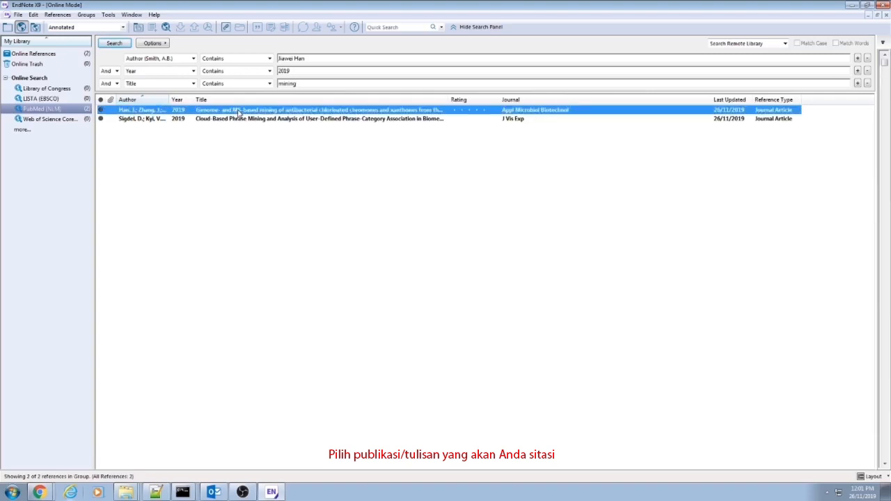
pyautogui.rightClick(238, 112)
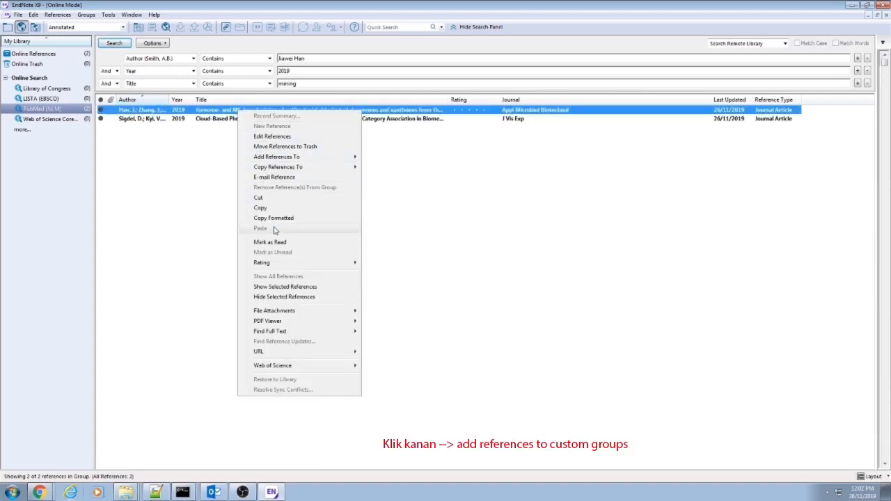
pyautogui.moveTo(291, 158)
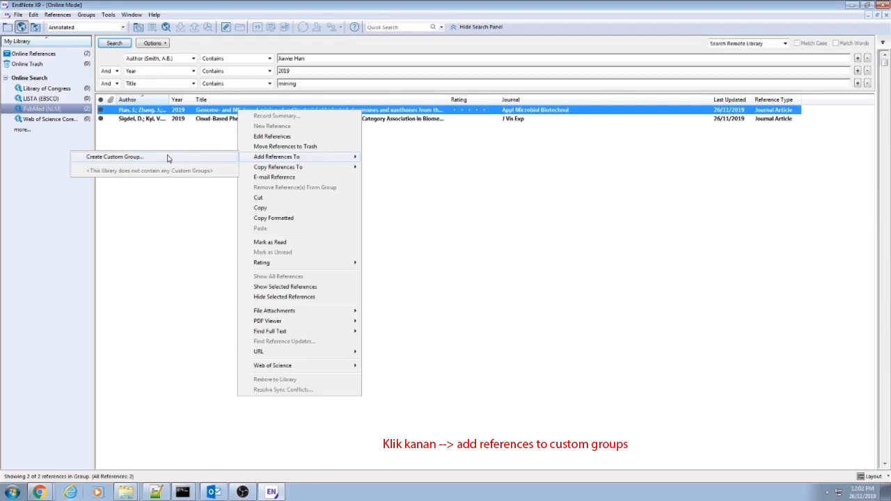
pyautogui.click(167, 158)
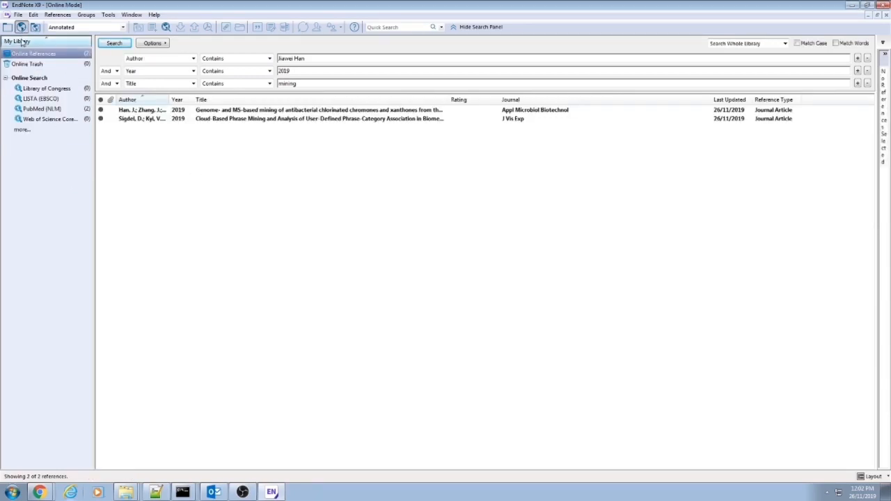
# Return to the local library with the search panel hidden and rename the new custom group as Paper1
pyautogui.click(479, 28)
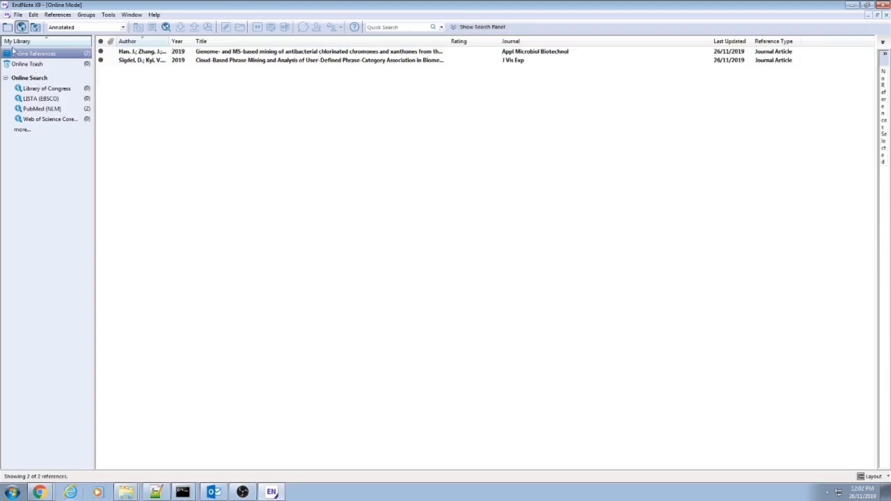
pyautogui.click(8, 26)
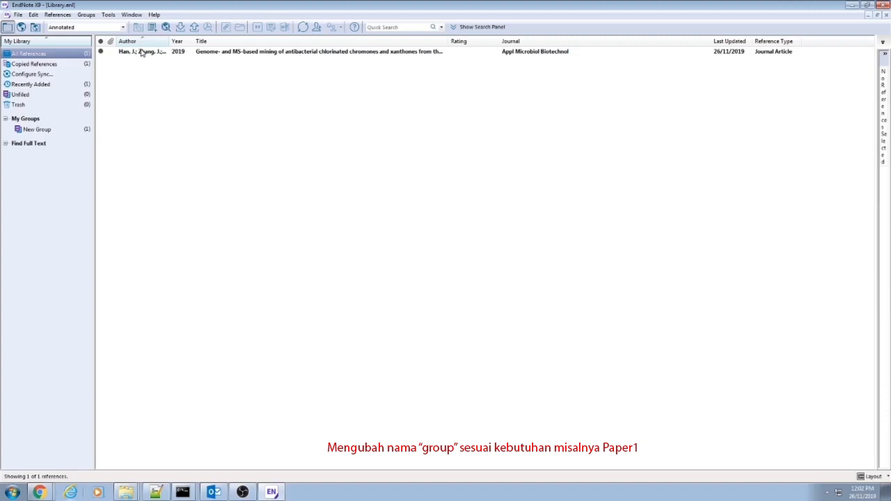
pyautogui.click(141, 53)
pyautogui.click(42, 129)
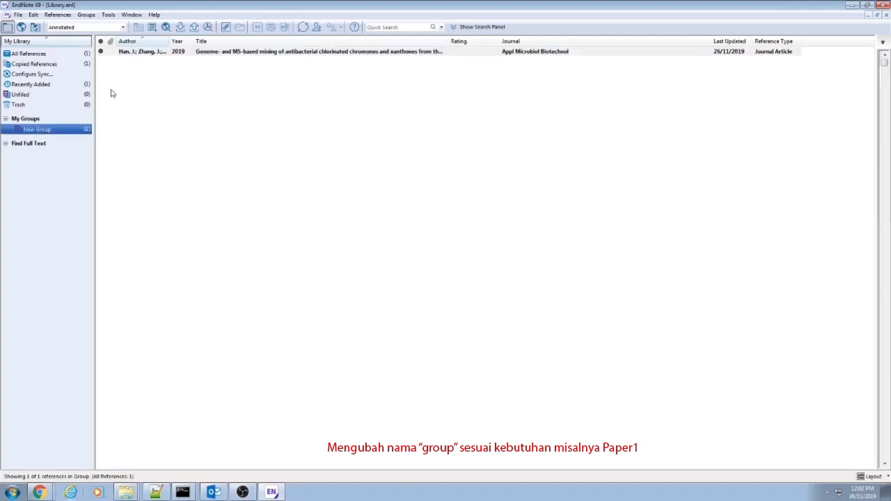
pyautogui.rightClick(54, 130)
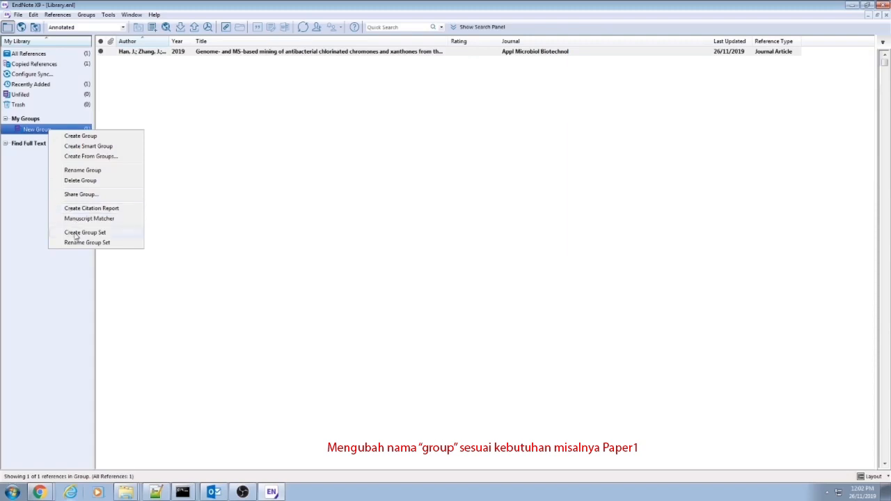
pyautogui.click(75, 172)
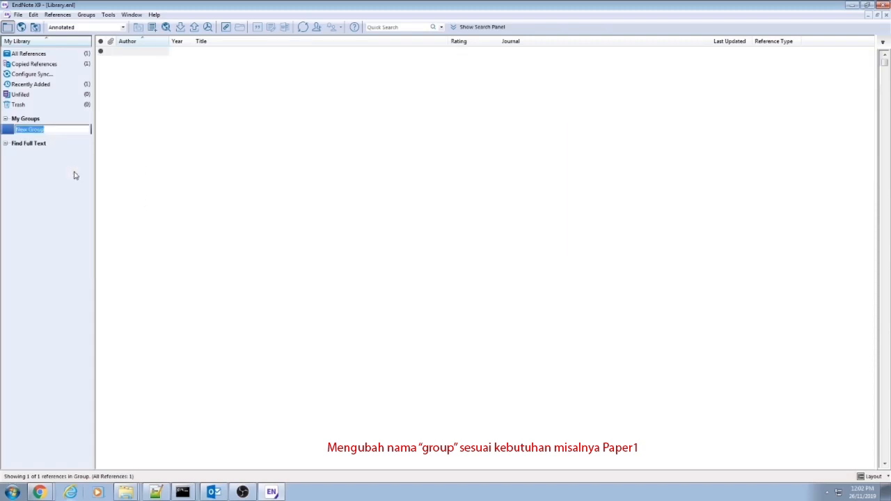
pyautogui.write('Paper1')
pyautogui.press('Return')
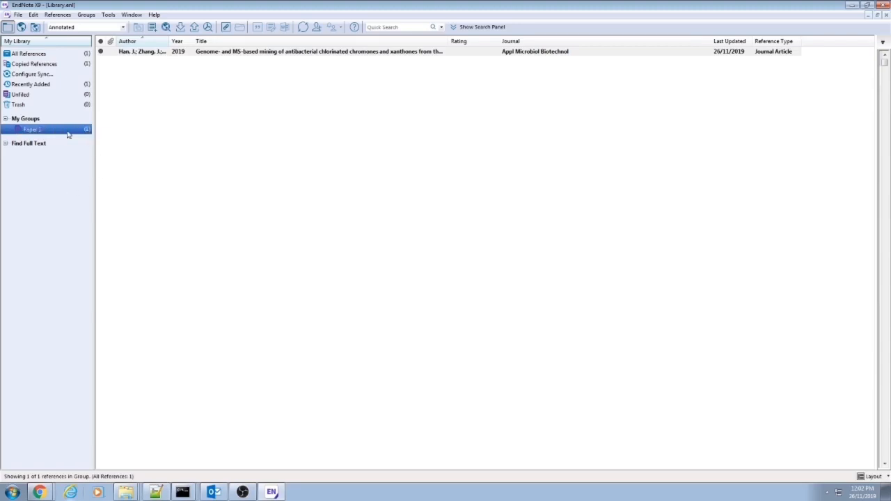
pyautogui.click(147, 128)
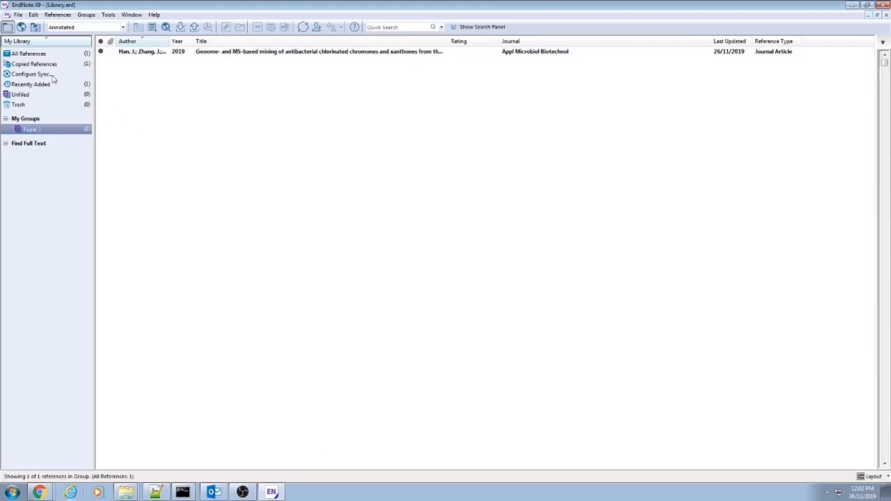
# Search Web of Science Core Collection online by the second author's full name only, clearing year and title, and retrieve all found records
pyautogui.click(22, 27)
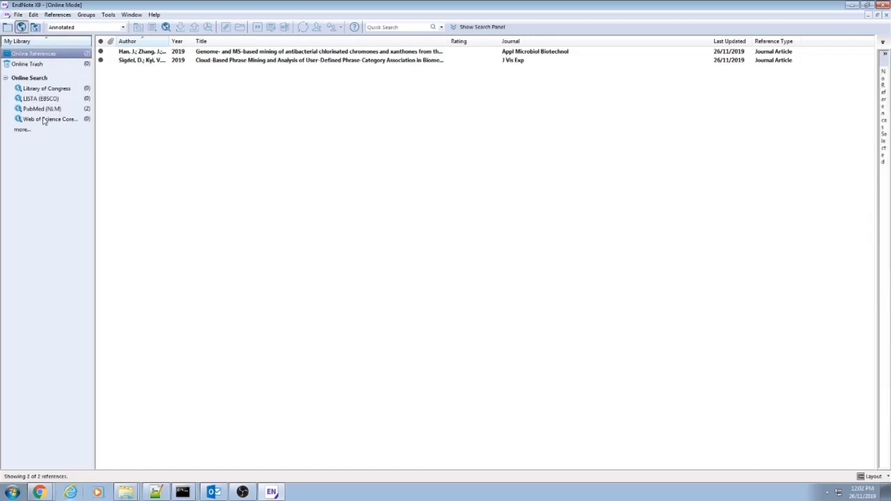
pyautogui.click(44, 119)
pyautogui.tripleClick(322, 59)
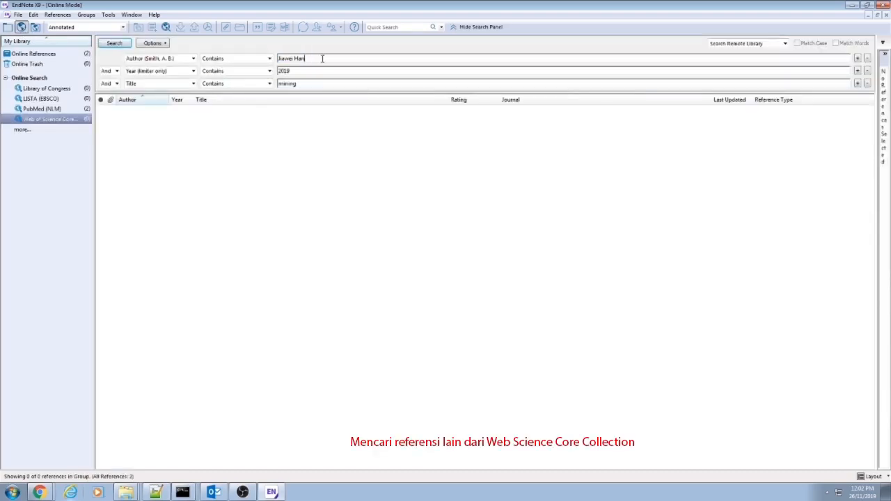
pyautogui.write('Rosni Lumbantoruan')
pyautogui.moveTo(316, 72); pyautogui.dragTo(278, 84)
pyautogui.press('Delete')
pyautogui.press('Delete')
pyautogui.click(115, 44)
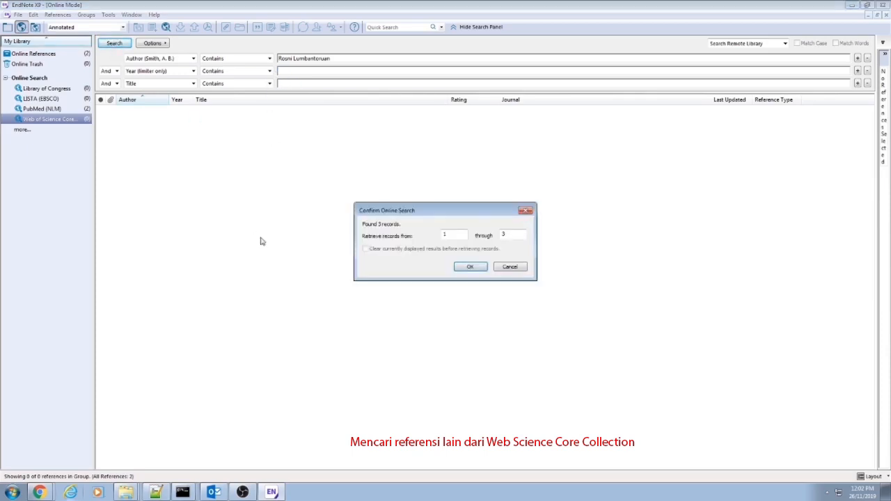
pyautogui.click(470, 268)
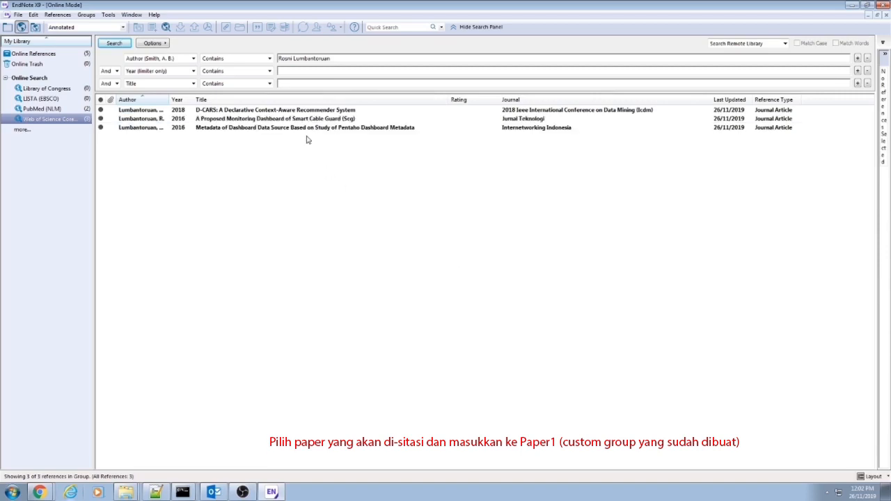
# Add the 2018 "D-CARS: A Declarative Context-Aware Recommender System" reference to the Paper1 group
pyautogui.click(295, 111)
pyautogui.rightClick(295, 112)
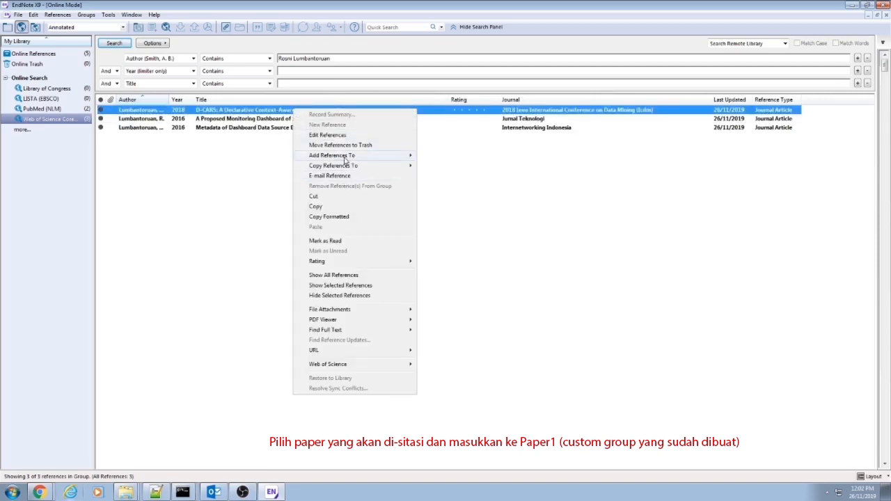
pyautogui.moveTo(342, 161)
pyautogui.click(224, 183)
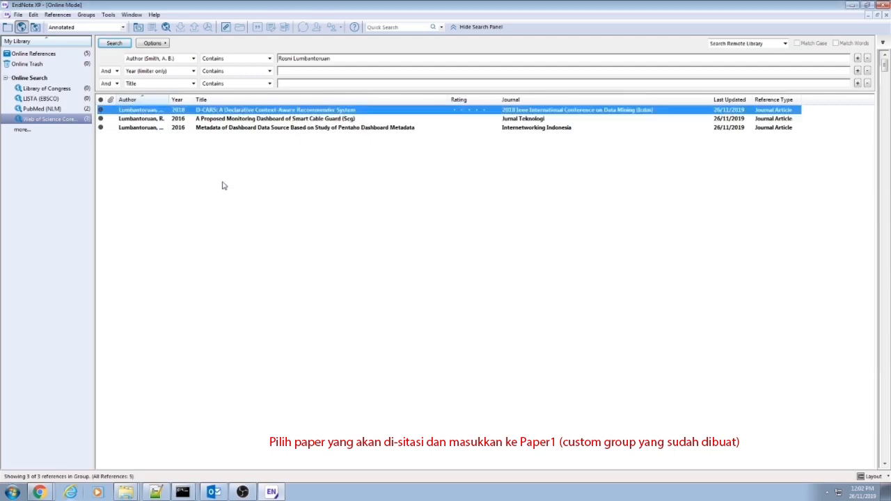
# Review the Paper1 group in the local library with the search panel hidden, and view the D-CARS reference's full record
pyautogui.click(17, 41)
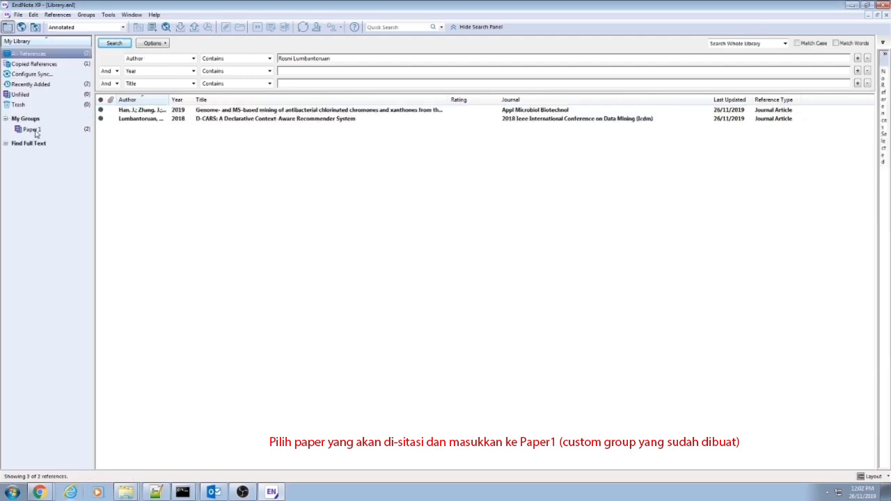
pyautogui.click(32, 130)
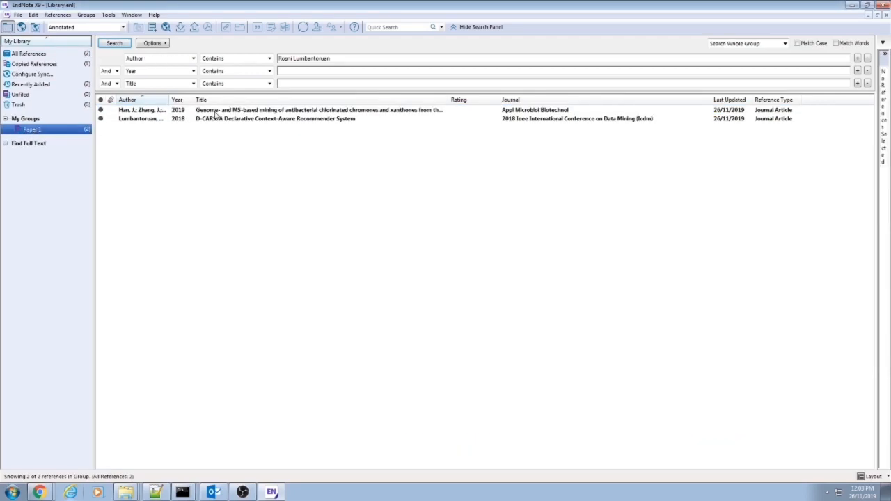
pyautogui.click(480, 27)
pyautogui.click(271, 53)
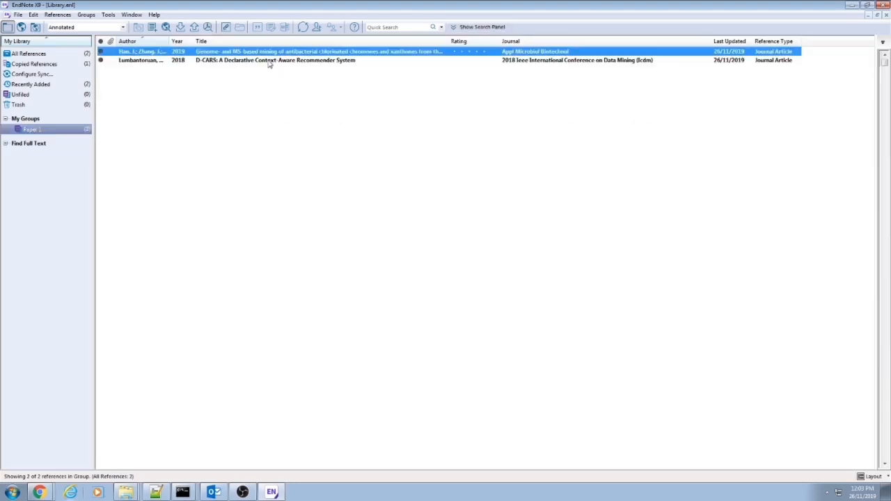
pyautogui.click(268, 62)
pyautogui.click(270, 84)
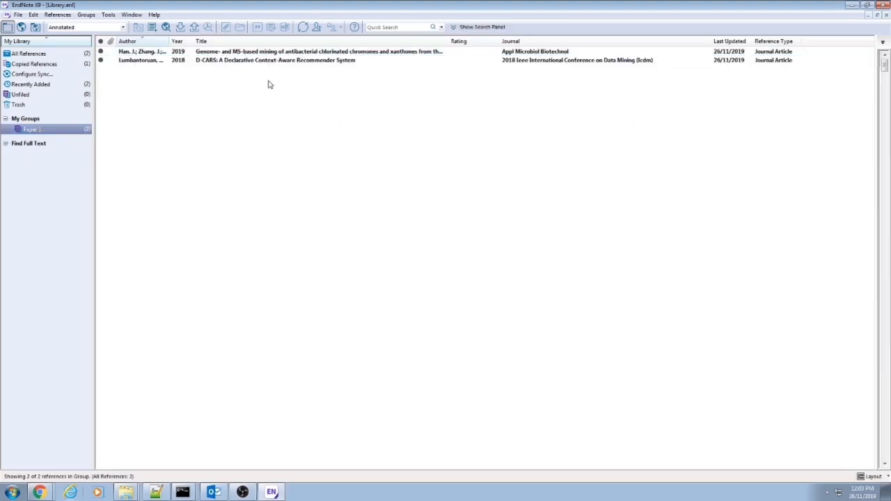
pyautogui.doubleClick(142, 62)
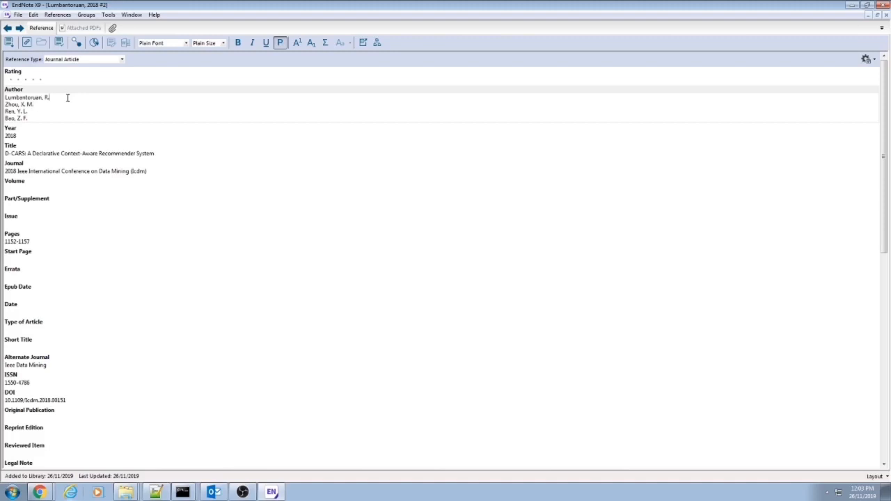
pyautogui.click(886, 15)
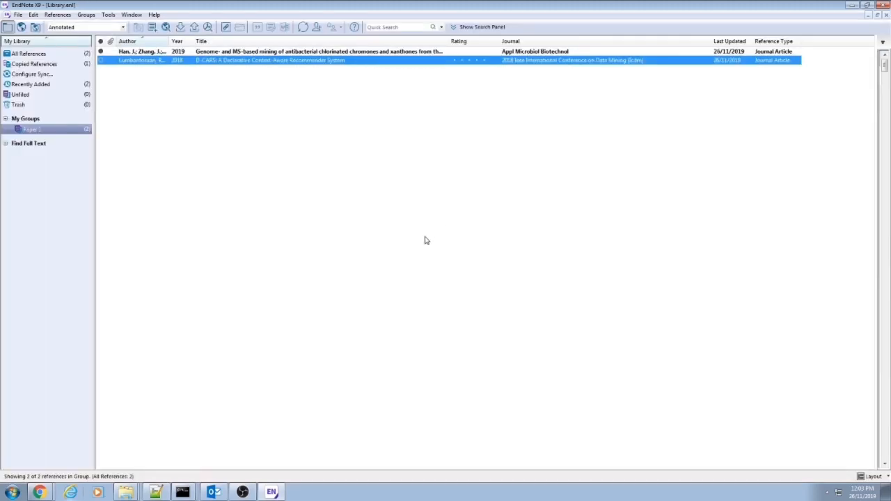
# Switch to Chrome, search for "google scholar" and open the Google Scholar site
pyautogui.click(40, 492)
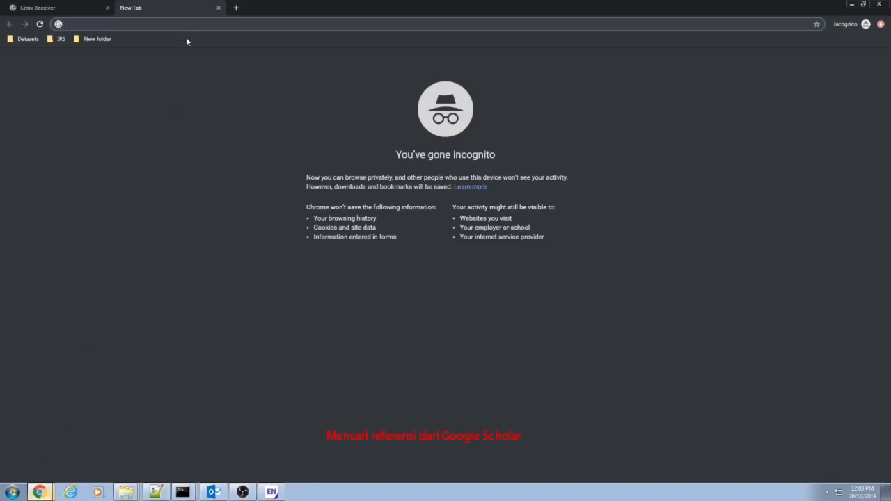
pyautogui.write('google scholar')
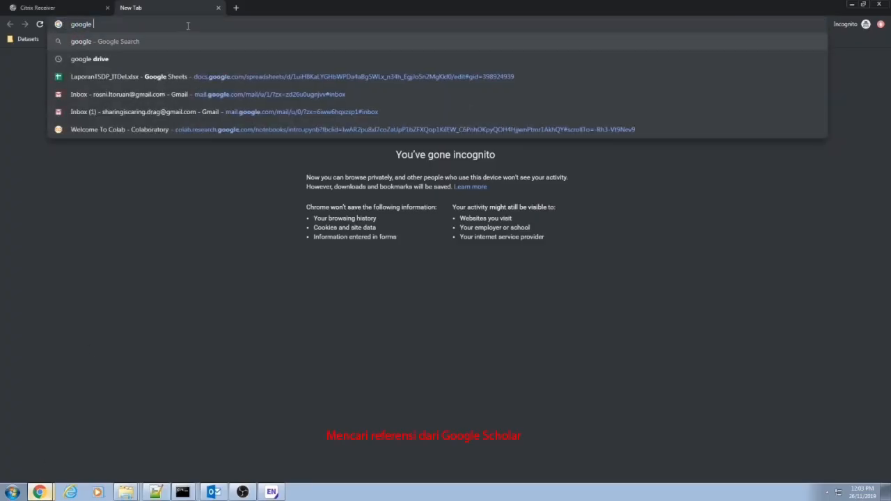
pyautogui.press('Return')
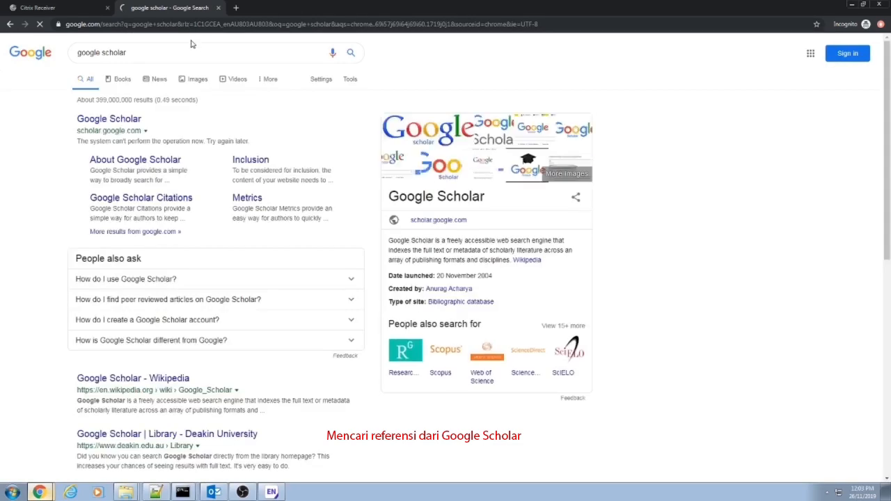
pyautogui.click(126, 124)
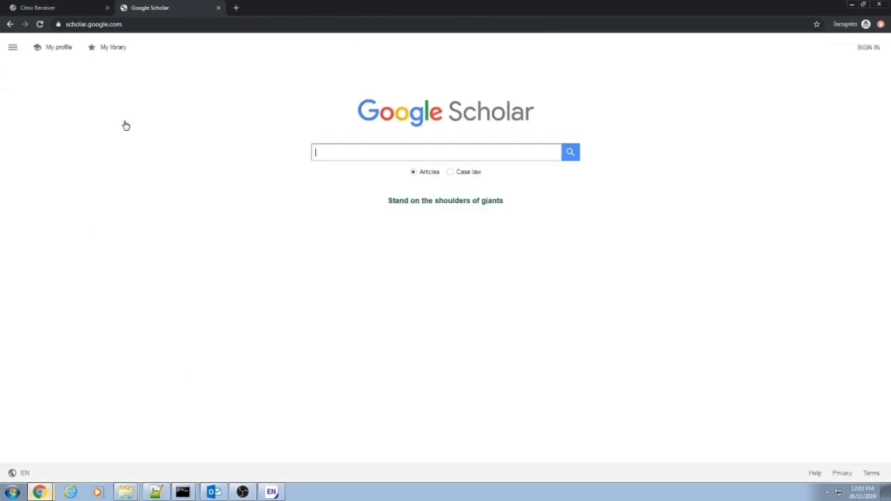
# Sign in to Google Scholar with the saved Google account's e-mail address and password
pyautogui.click(863, 49)
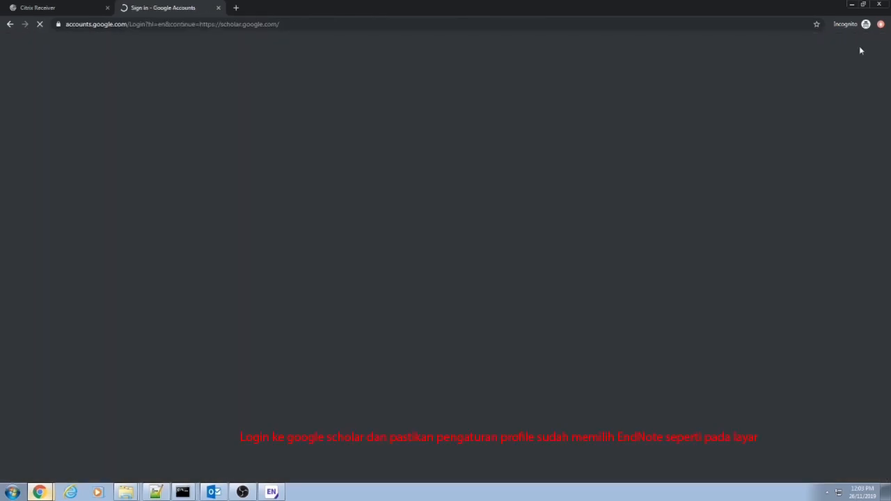
pyautogui.click(425, 245)
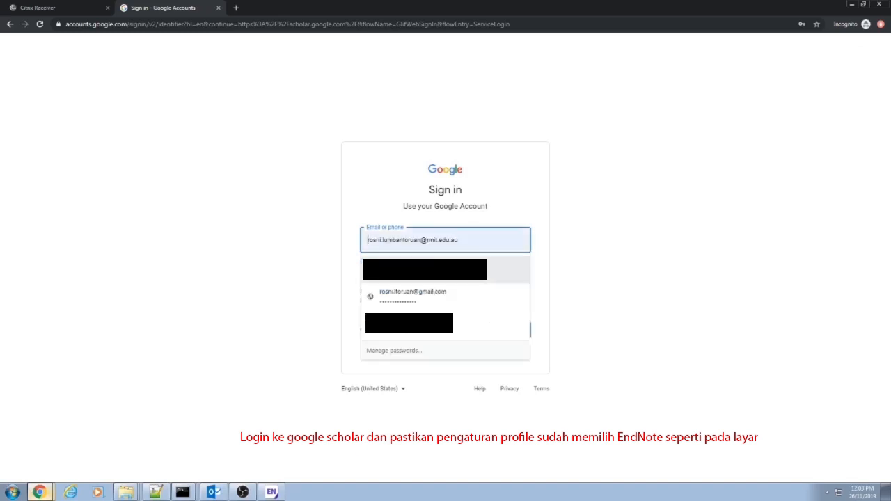
pyautogui.click(413, 295)
pyautogui.click(509, 332)
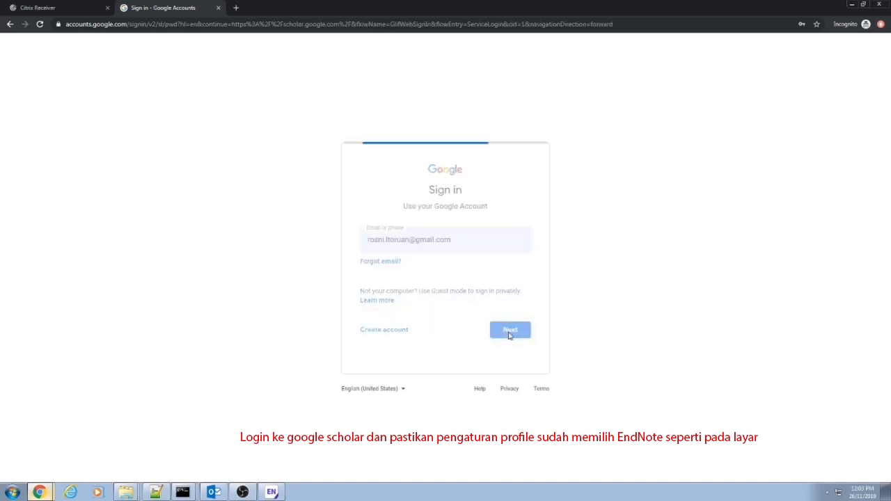
pyautogui.click(509, 293)
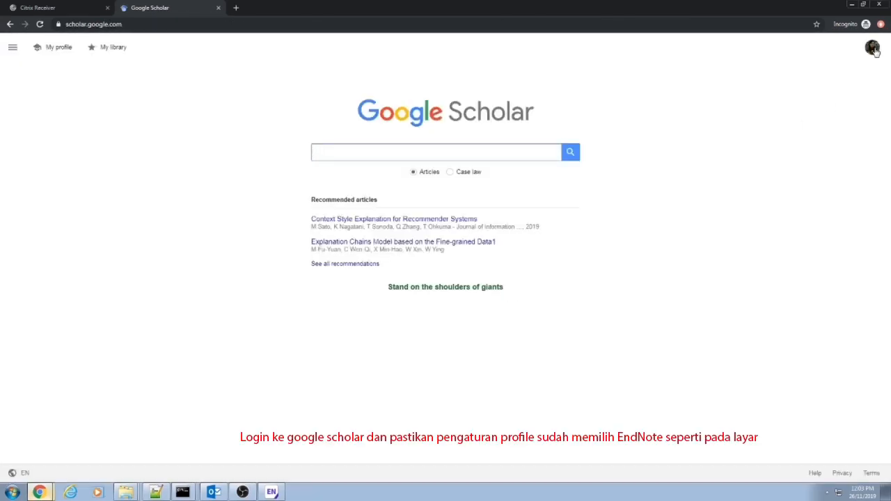
# Set Google Scholar's bibliography manager to show links for importing citations into EndNote, and save the settings
pyautogui.click(12, 47)
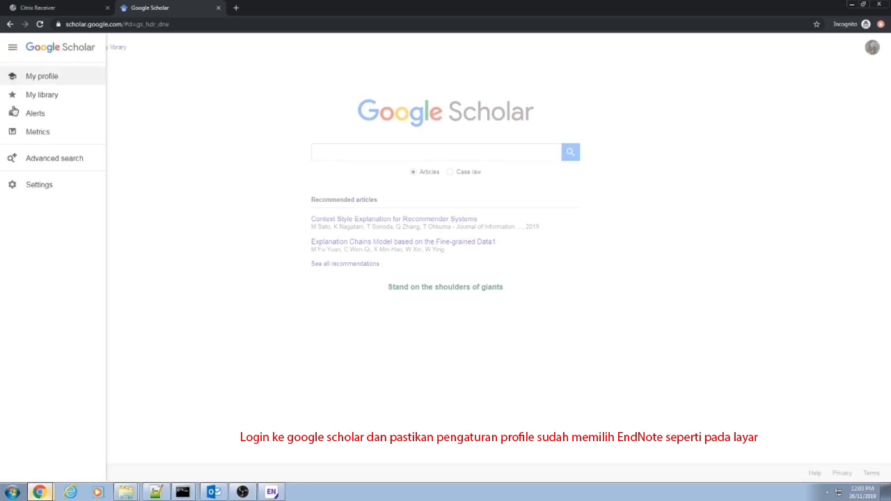
pyautogui.click(34, 188)
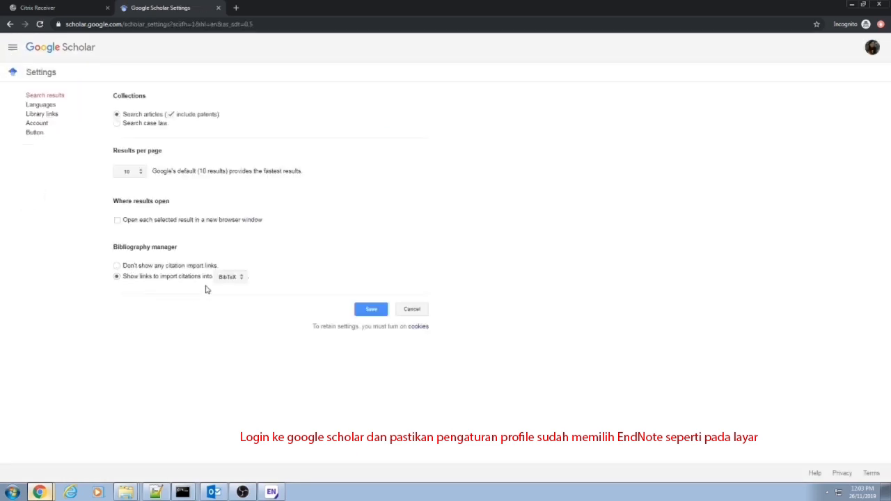
pyautogui.click(226, 278)
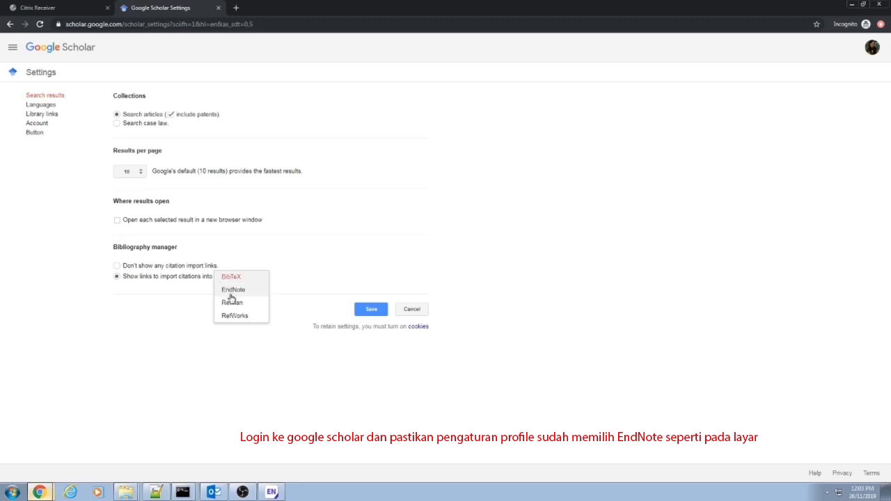
pyautogui.click(232, 291)
pyautogui.click(371, 309)
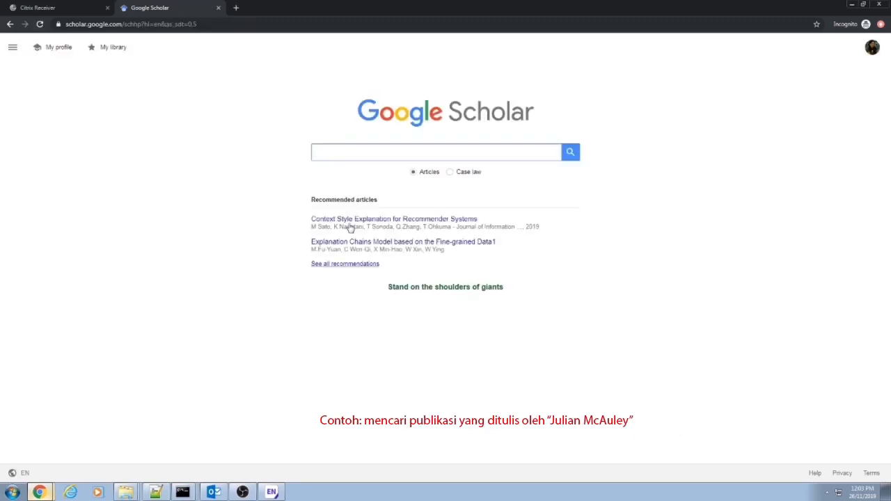
# Search Google Scholar by the author's full name and download the EndNote citation for "Hidden factors and hidden topics: understanding rating dimensions with review text"
pyautogui.click(359, 154)
pyautogui.write('julian mcauley')
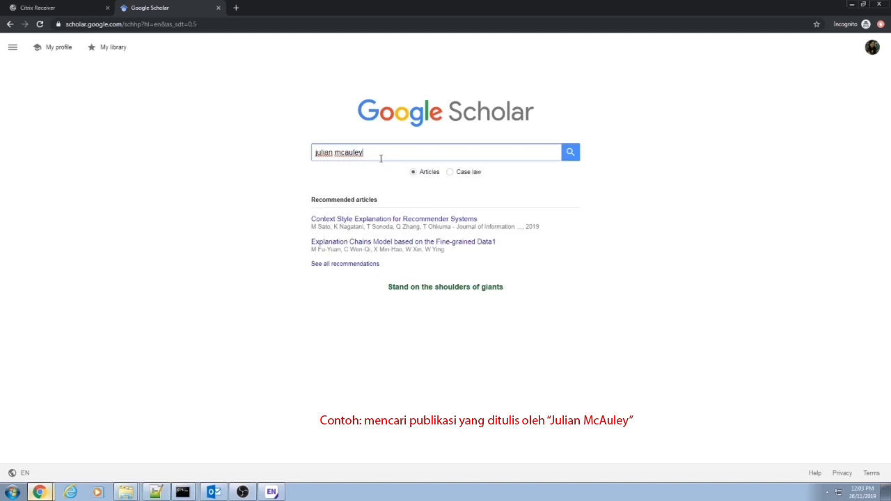
pyautogui.press('Return')
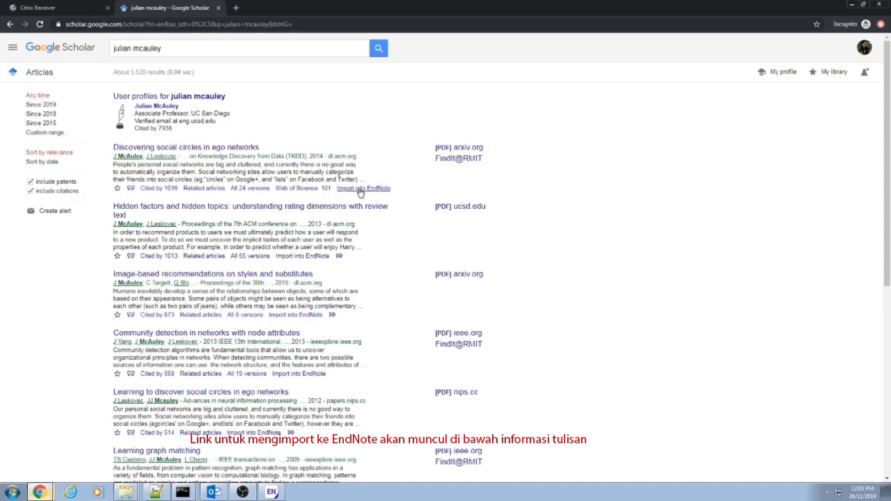
pyautogui.click(303, 257)
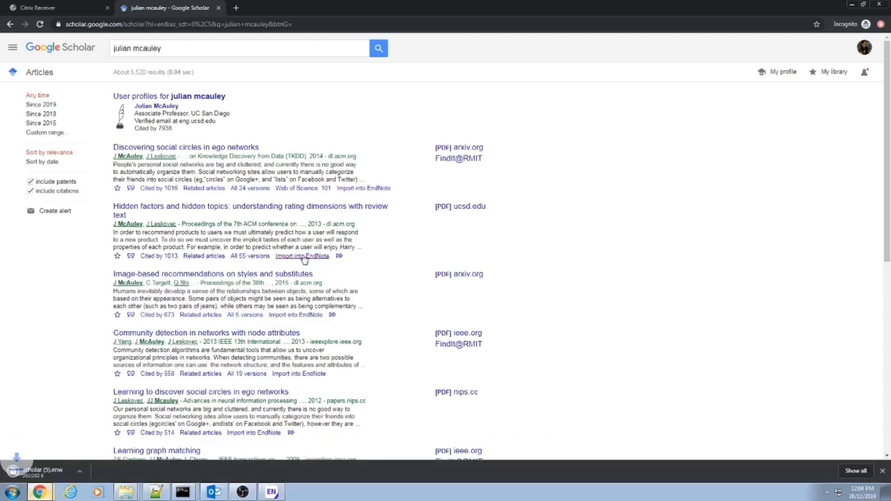
# Switch to EndNote and import the file scholar (5).enw into the library with the EndNote Import option
pyautogui.click(75, 477)
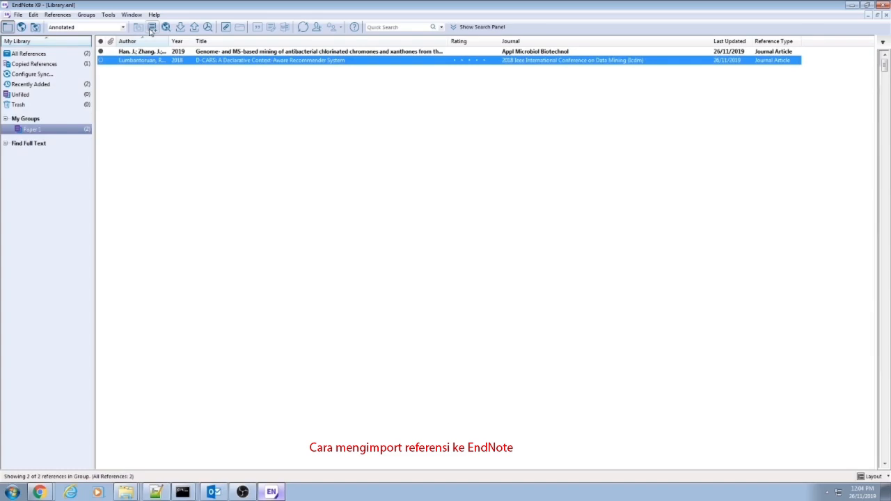
pyautogui.click(18, 15)
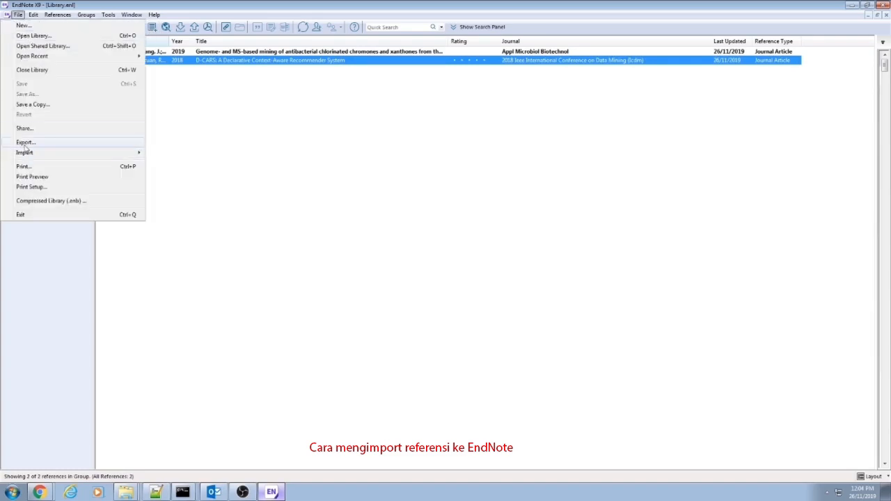
pyautogui.moveTo(126, 152)
pyautogui.click(161, 153)
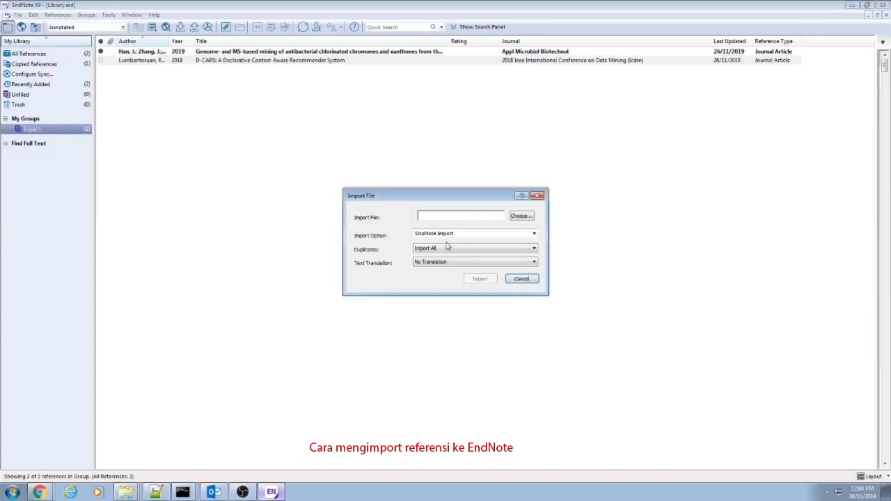
pyautogui.click(520, 218)
pyautogui.click(414, 177)
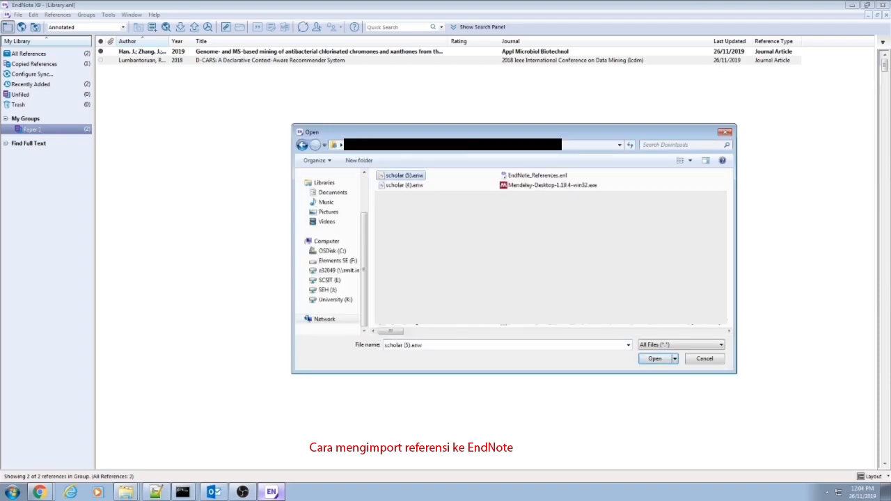
pyautogui.click(640, 359)
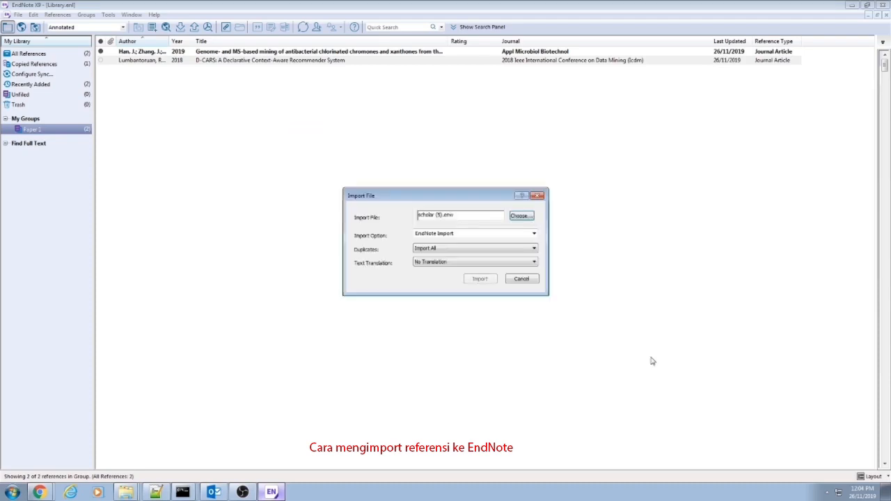
pyautogui.click(459, 236)
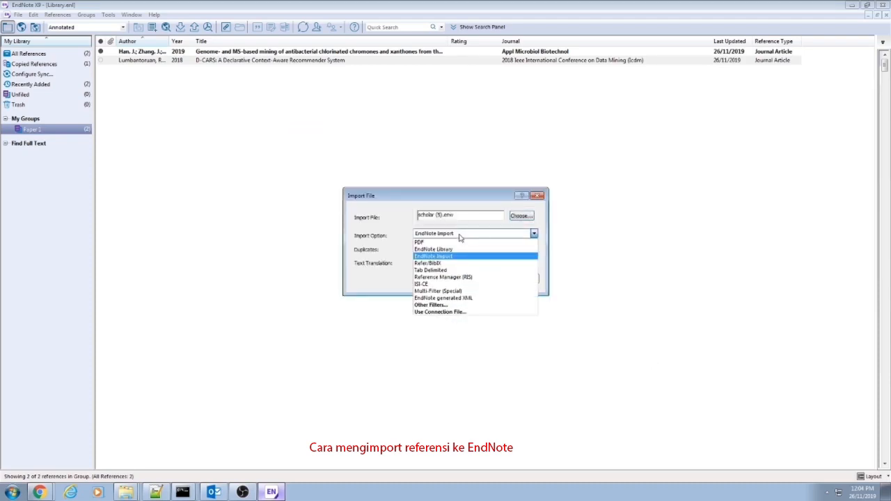
pyautogui.click(457, 255)
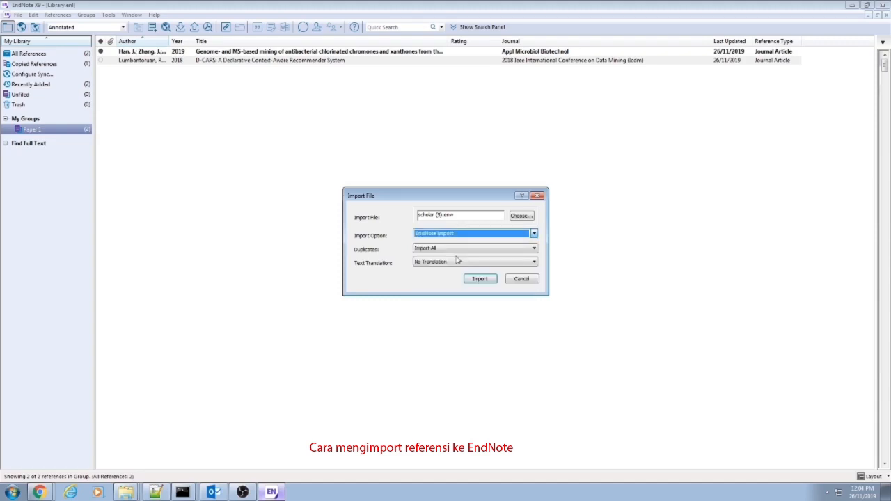
pyautogui.click(482, 279)
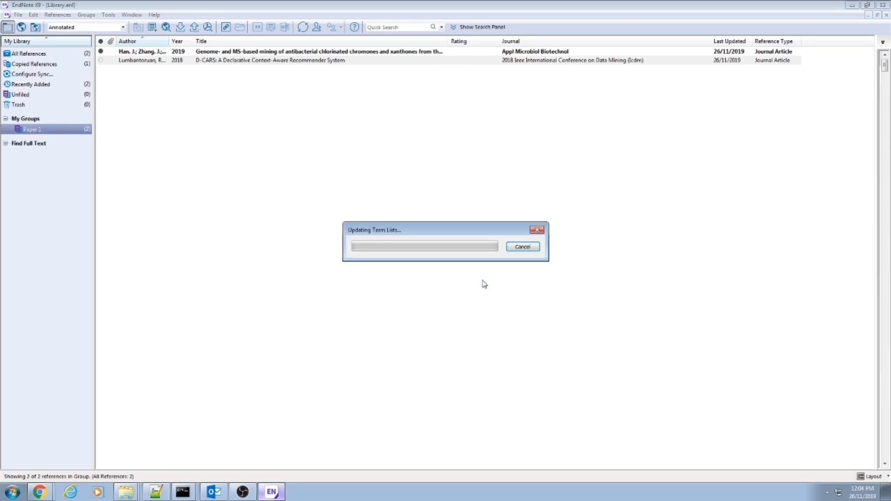
# Add the imported 2013 "Hidden factors and hidden topics" reference to the Paper1 group and select it within that group
pyautogui.click(31, 55)
pyautogui.click(143, 70)
pyautogui.rightClick(143, 71)
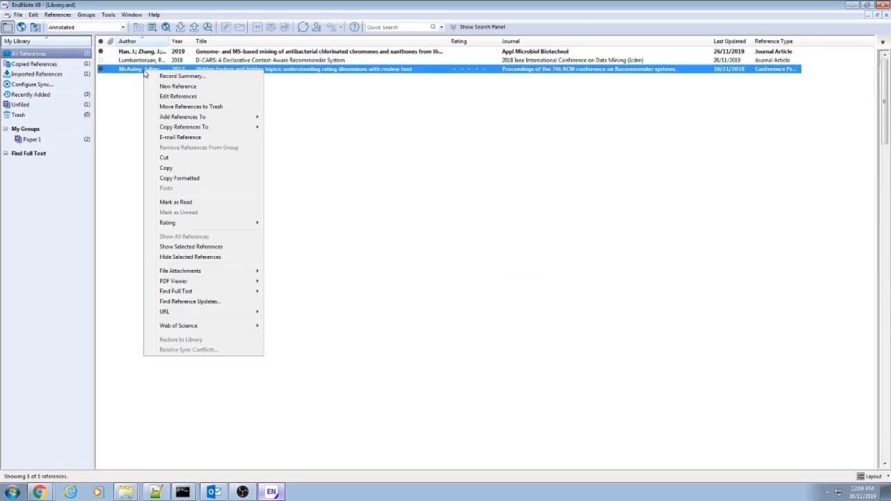
pyautogui.moveTo(183, 117)
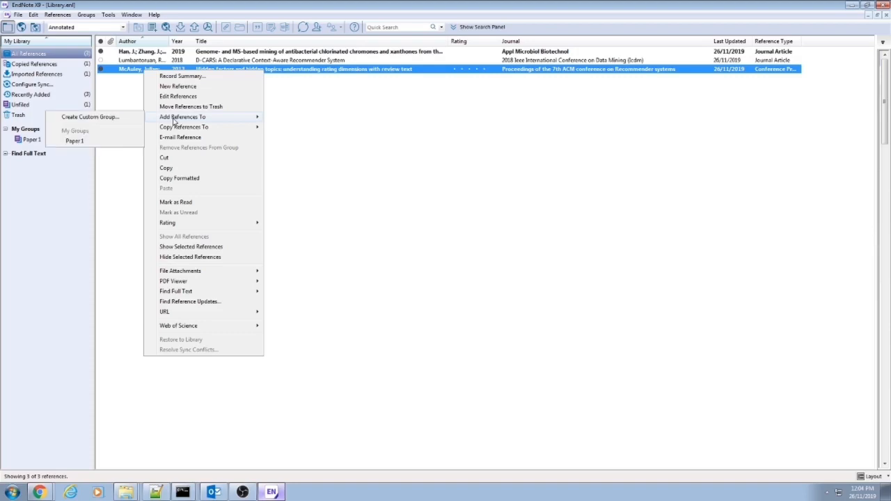
pyautogui.click(76, 142)
pyautogui.click(32, 141)
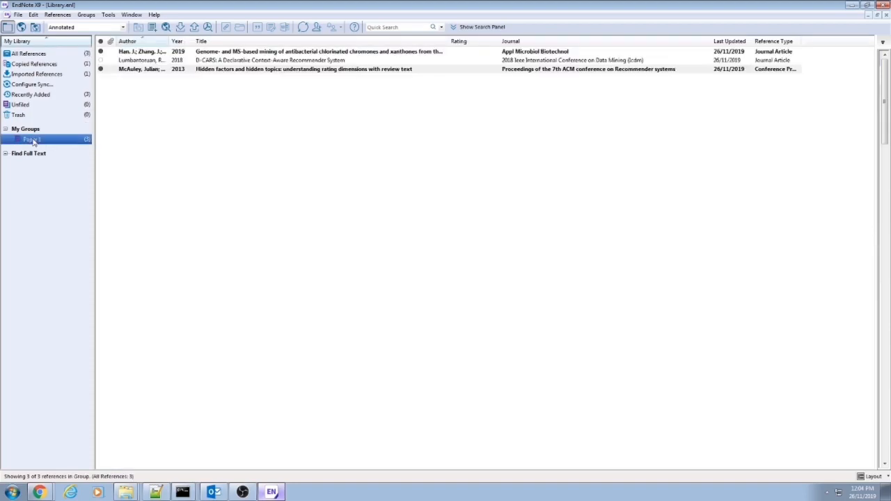
pyautogui.click(137, 70)
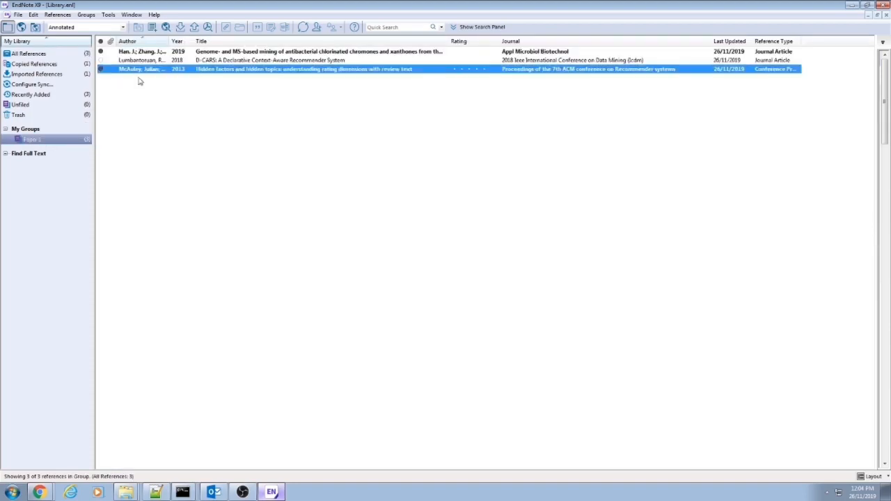
# Switch to Chrome, search for "wikipedia data mining is" in a new tab and open the Data mining Wikipedia article
pyautogui.click(39, 492)
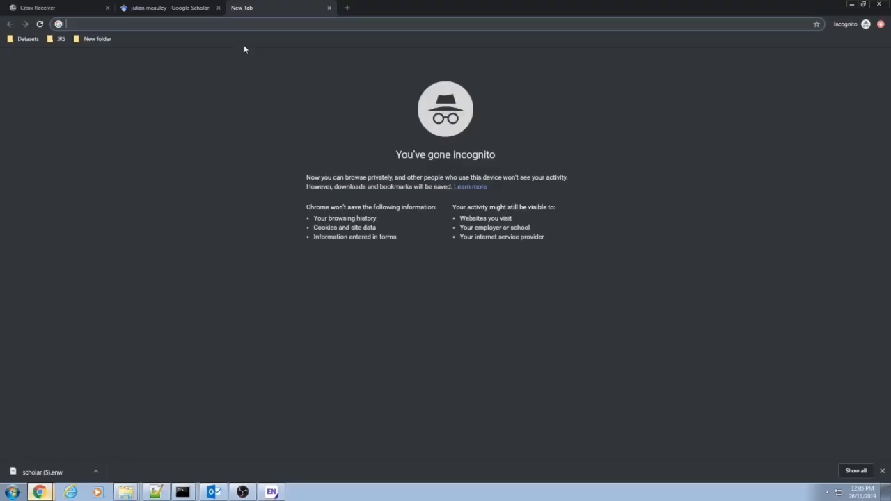
pyautogui.write('wikipedia r')
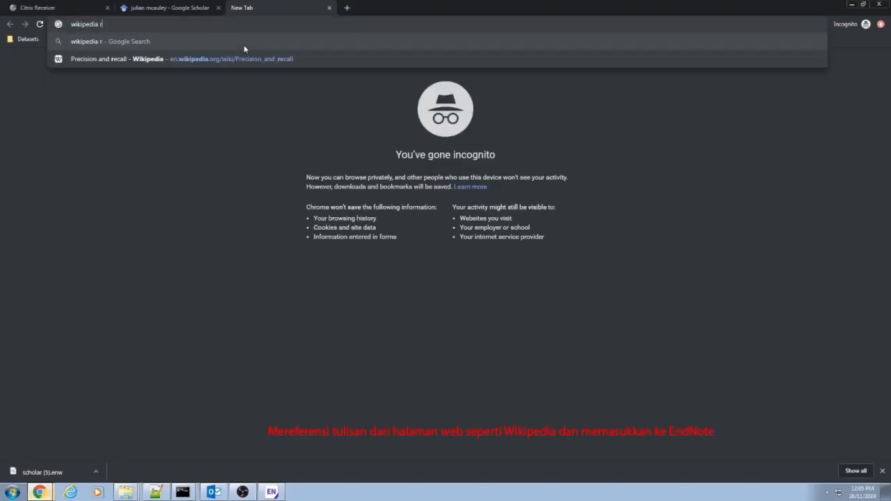
pyautogui.press('BackSpace')
pyautogui.write('data mining is')
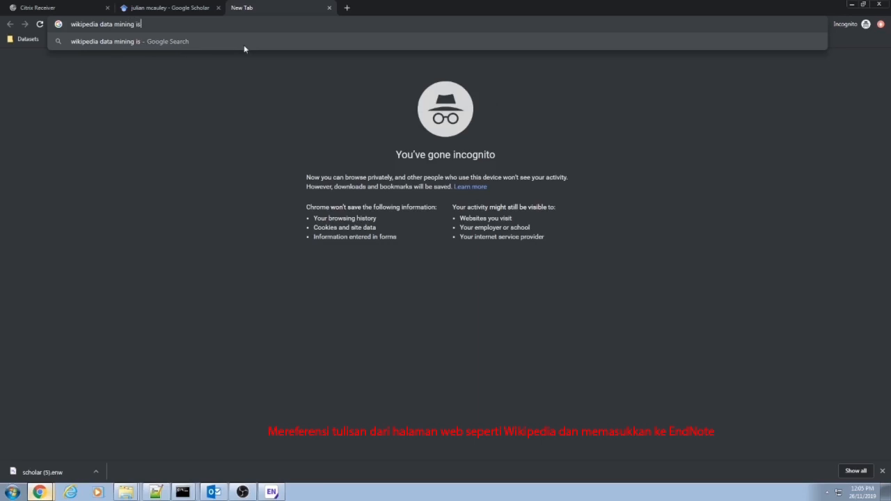
pyautogui.press('Return')
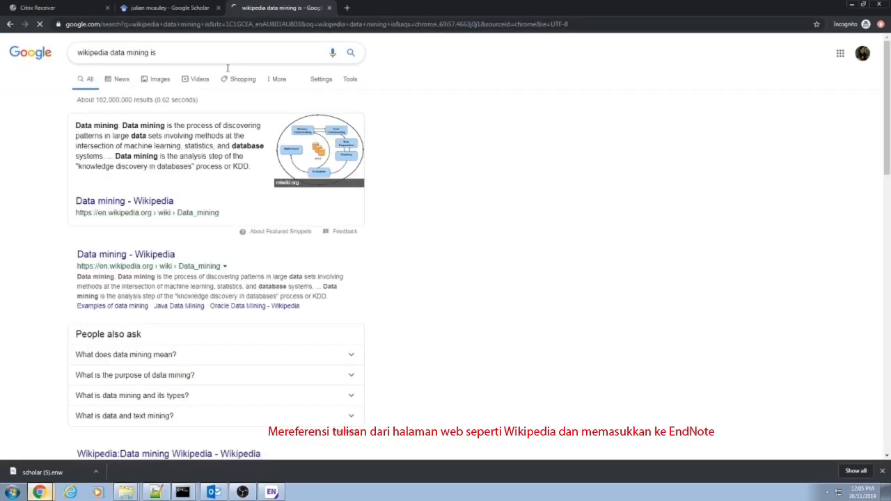
pyautogui.click(158, 255)
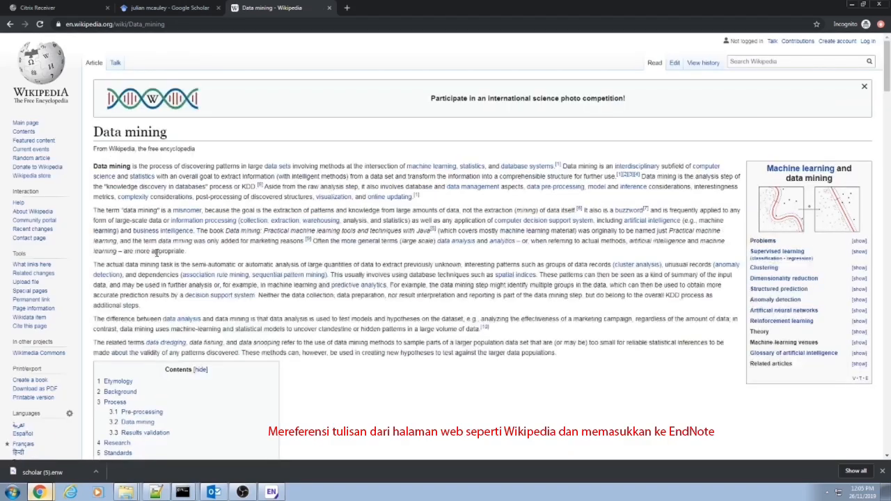
# Examine the Data mining article's definition and the bibliographic details on its Cite This Page, and switch back to EndNote
pyautogui.scroll(-1, 258, 327)
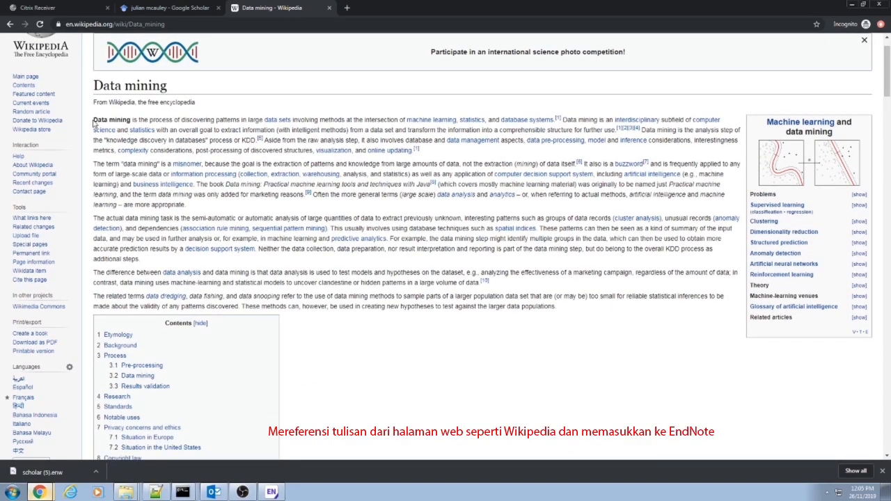
pyautogui.moveTo(159, 120); pyautogui.dragTo(296, 120)
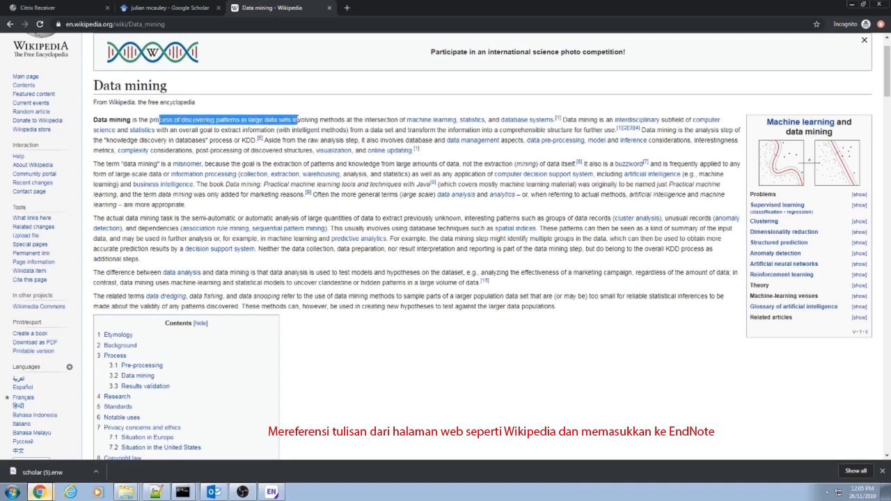
pyautogui.click(502, 432)
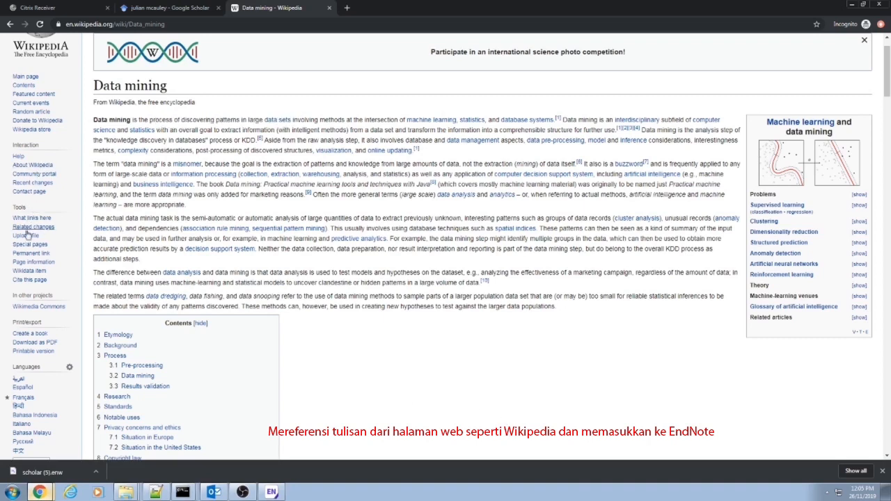
pyautogui.click(30, 280)
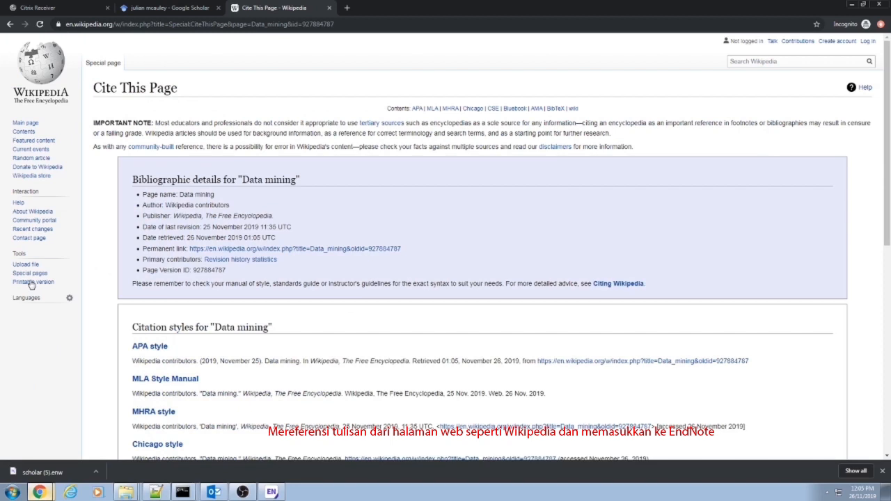
pyautogui.moveTo(132, 176); pyautogui.dragTo(661, 293)
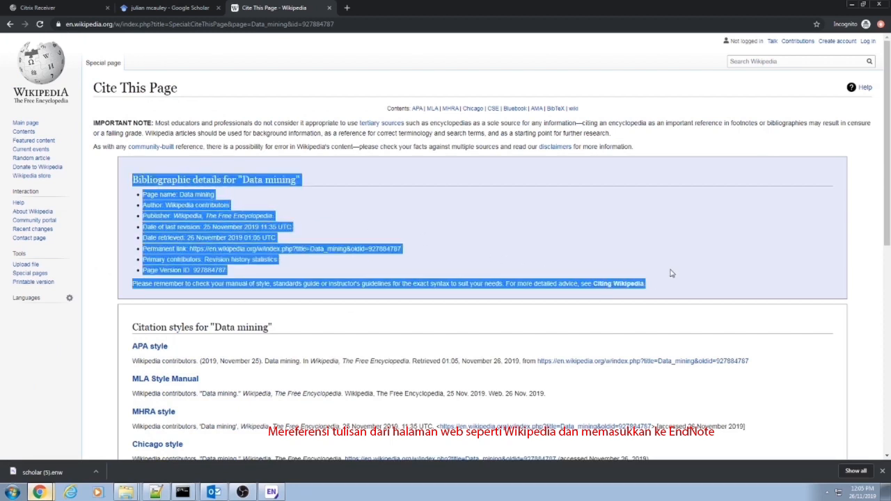
pyautogui.click(670, 273)
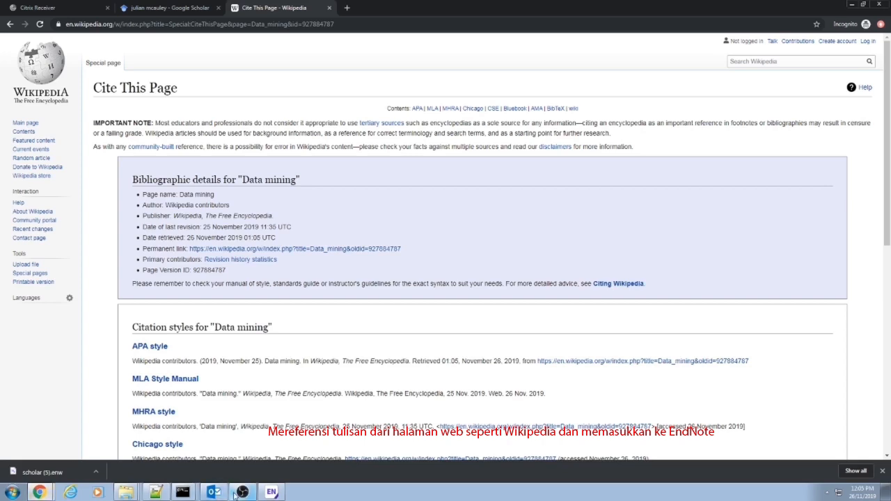
pyautogui.click(272, 492)
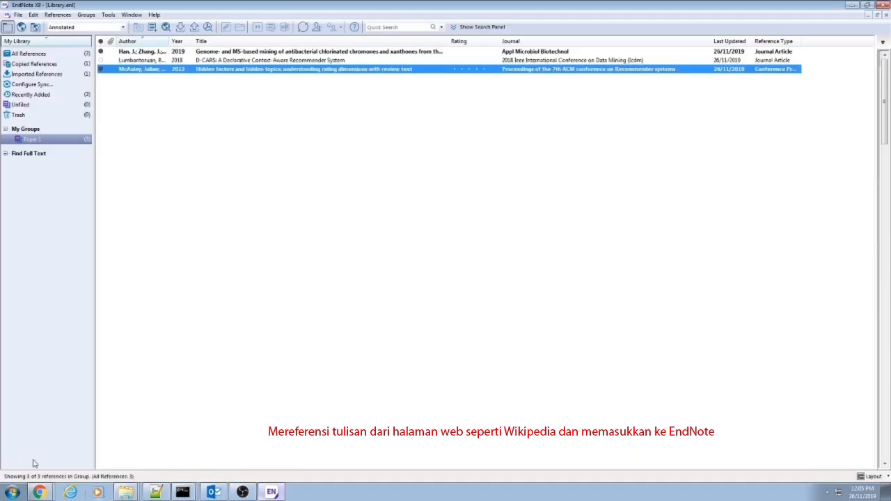
# Resize the EndNote and Chrome windows to sit side by side, with Wikipedia's Cite This Page next to the library
pyautogui.click(867, 5)
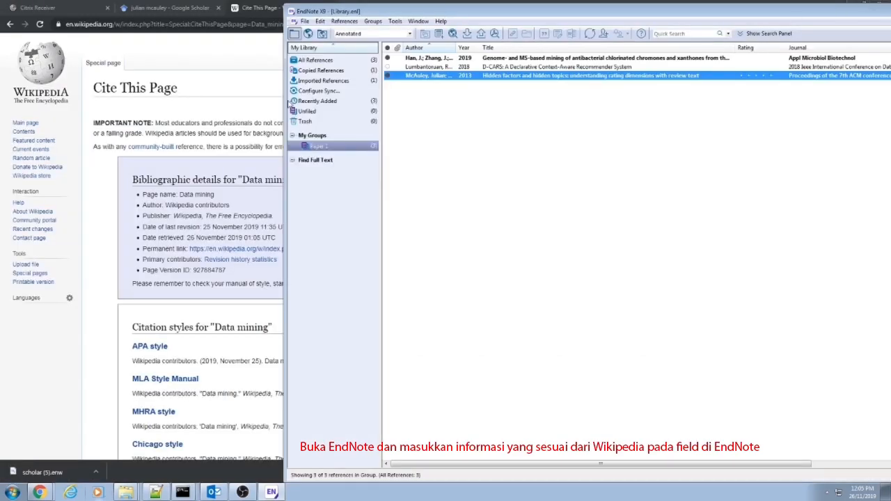
pyautogui.moveTo(286, 100); pyautogui.dragTo(461, 106)
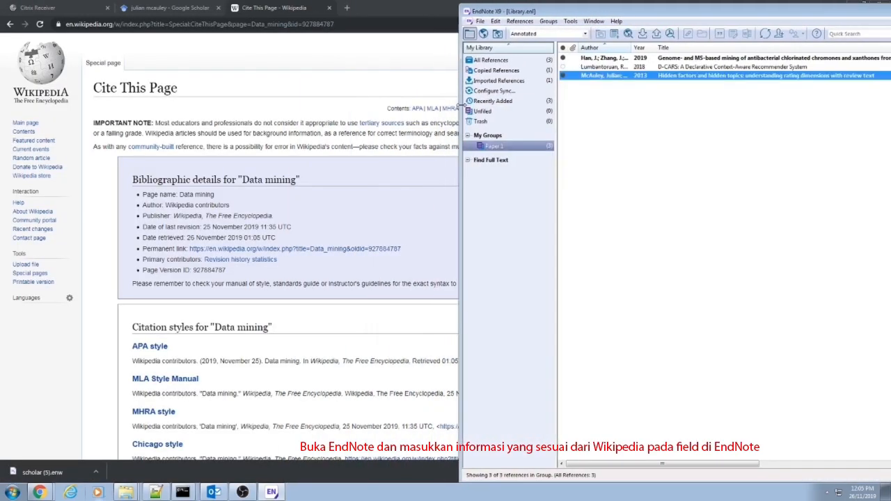
pyautogui.doubleClick(356, 11)
pyautogui.moveTo(291, 12); pyautogui.dragTo(291, 2)
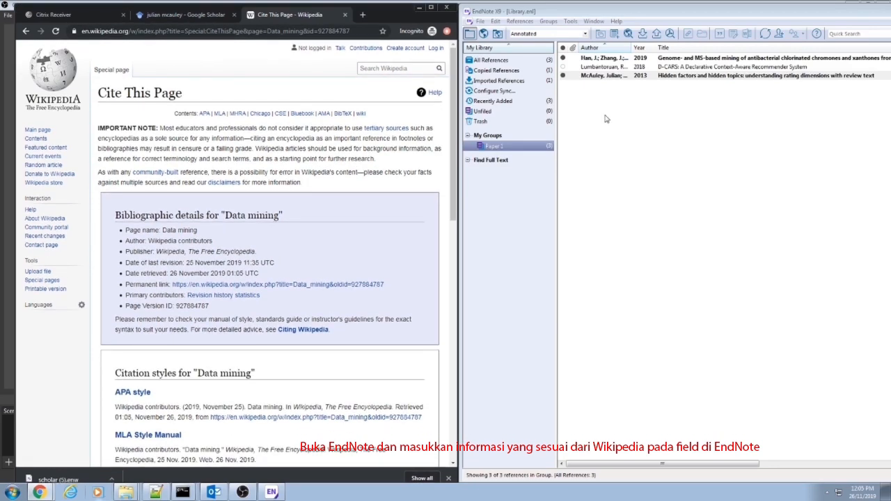
# Create a new EndNote reference with the reference type Web Page
pyautogui.click(616, 35)
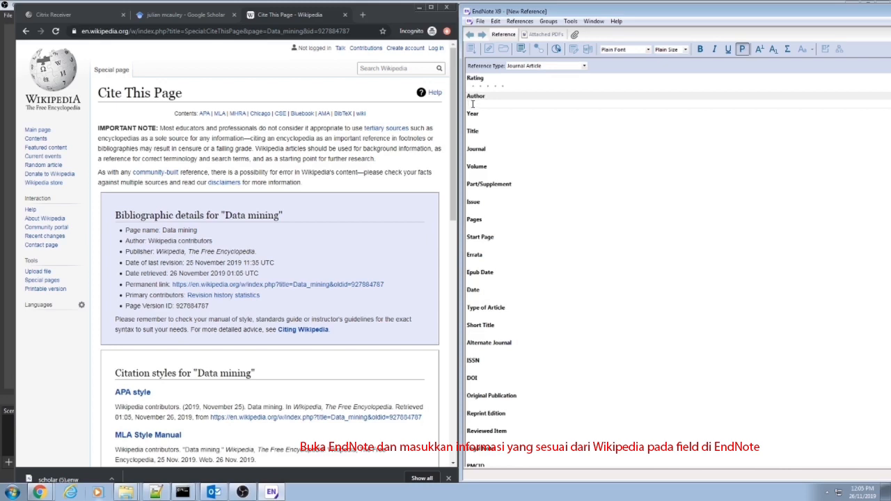
pyautogui.click(553, 66)
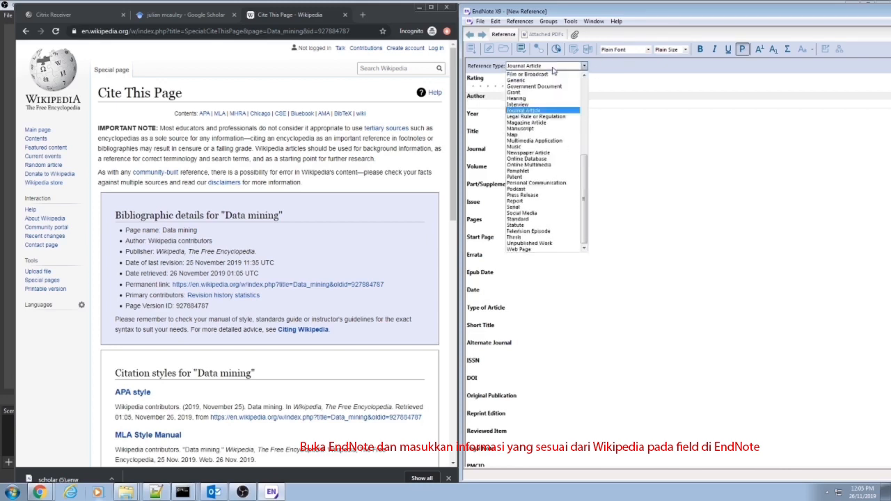
pyautogui.click(543, 249)
# Copy the author Wikipedia contributors from the Cite This Page details into the new reference's Author field
pyautogui.click(490, 102)
pyautogui.moveTo(149, 241); pyautogui.dragTo(212, 242)
pyautogui.hotkey('ctrl', 'c')
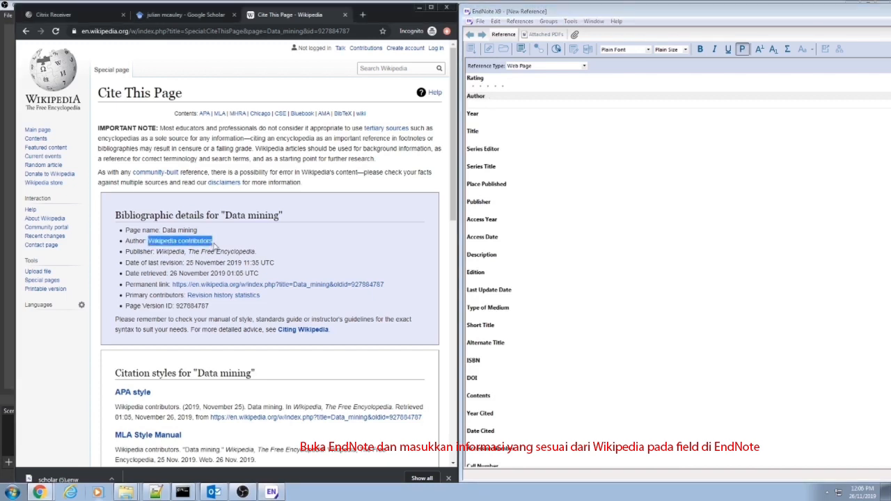
pyautogui.click(492, 104)
pyautogui.hotkey('ctrl', 'v')
# Copy the year 2019 from the date of last revision into the reference's Year field
pyautogui.click(483, 121)
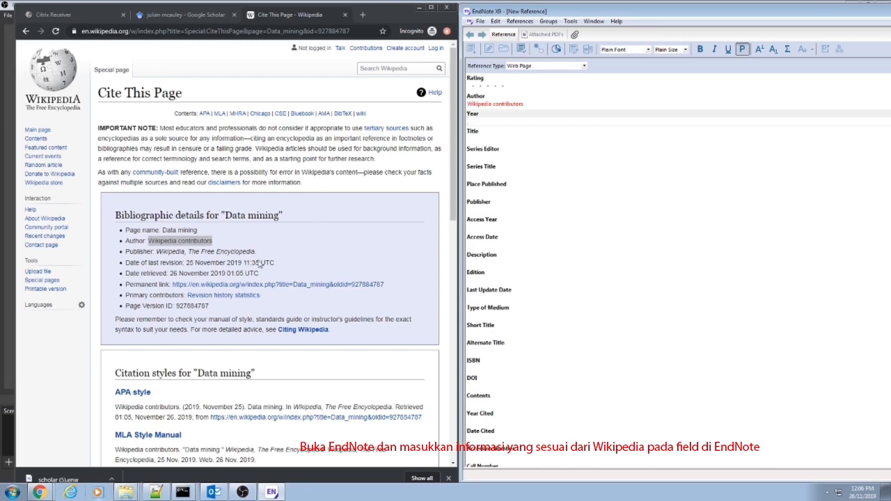
pyautogui.moveTo(227, 263); pyautogui.dragTo(242, 263)
pyautogui.hotkey('ctrl', 'c')
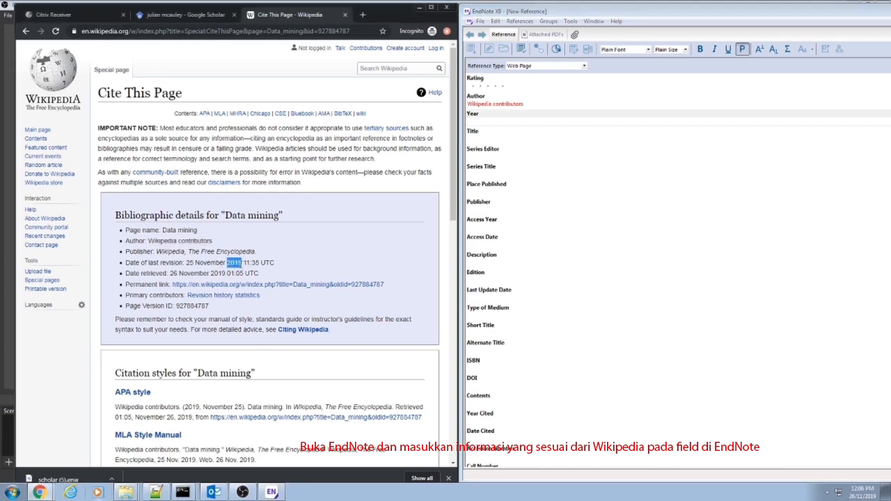
pyautogui.click(492, 123)
pyautogui.hotkey('ctrl', 'v')
pyautogui.press('Tab')
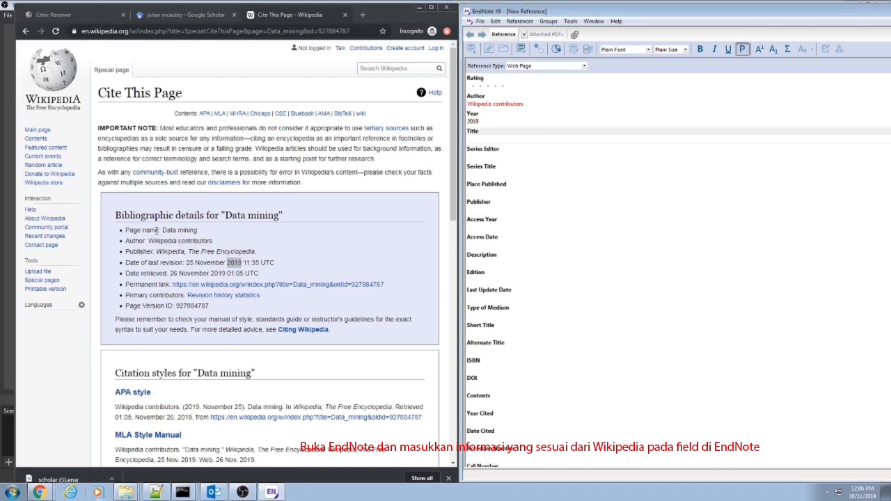
# Fill in the reference's Title with the Wikipedia page name Data mining
pyautogui.moveTo(162, 231); pyautogui.dragTo(198, 231)
pyautogui.click(479, 141)
pyautogui.write('Data mining')
# Enter the Wikipedia retrieval date in the reference, with Access Year 2019 and Access Date 26 November
pyautogui.click(494, 160)
pyautogui.click(490, 176)
pyautogui.click(489, 192)
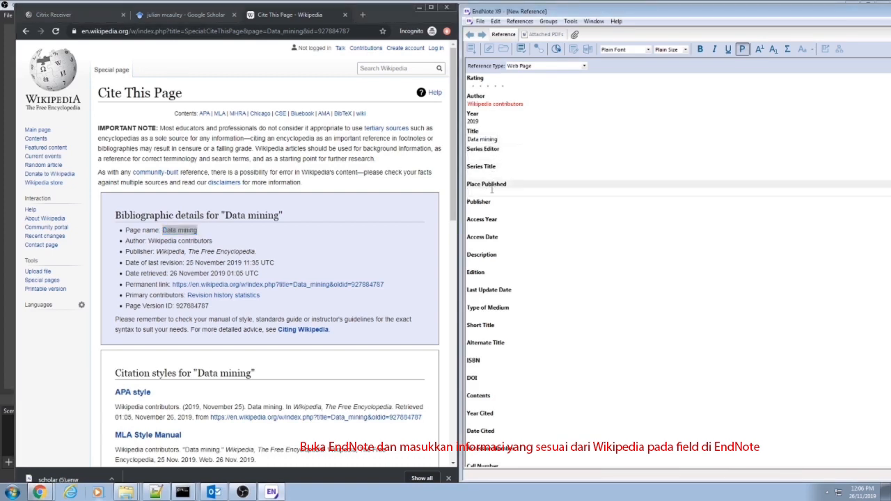
pyautogui.click(481, 243)
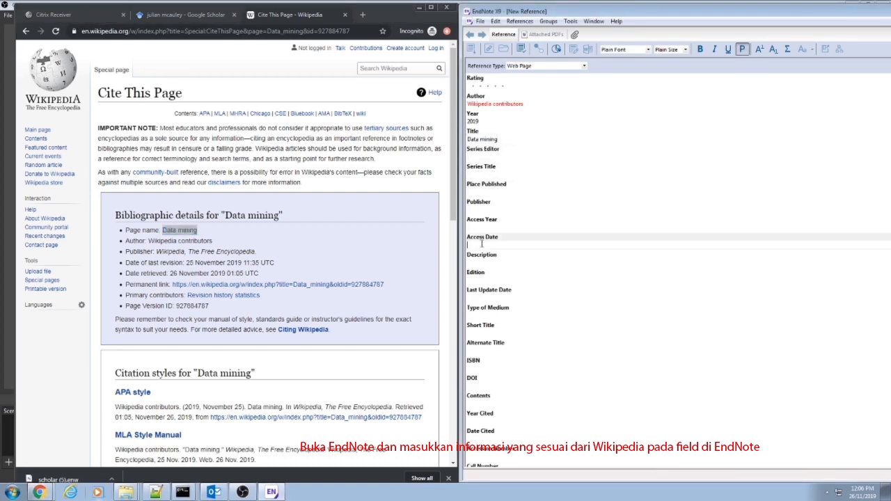
pyautogui.moveTo(169, 273); pyautogui.dragTo(224, 274)
pyautogui.hotkey('ctrl', 'c')
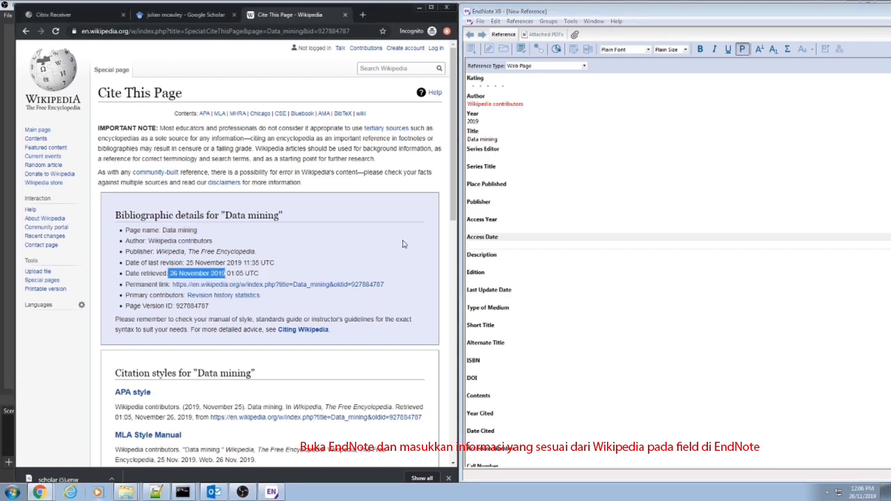
pyautogui.click(487, 228)
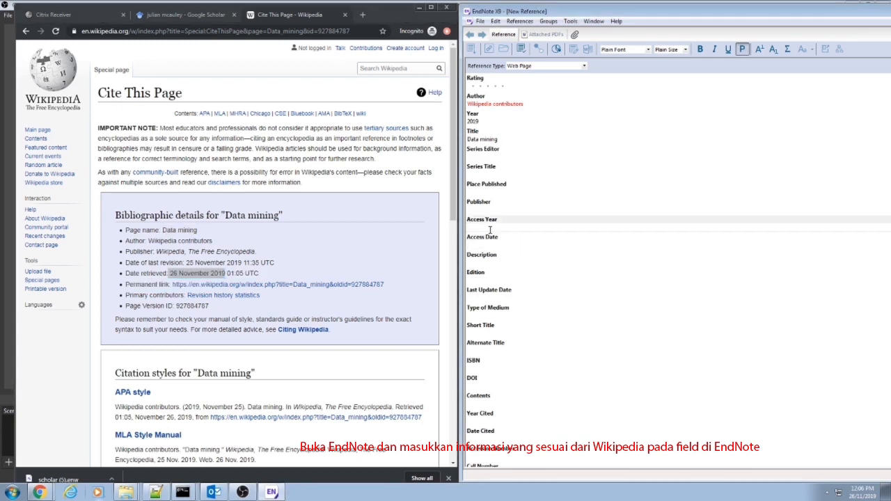
pyautogui.click(483, 244)
pyautogui.hotkey('ctrl', 'v')
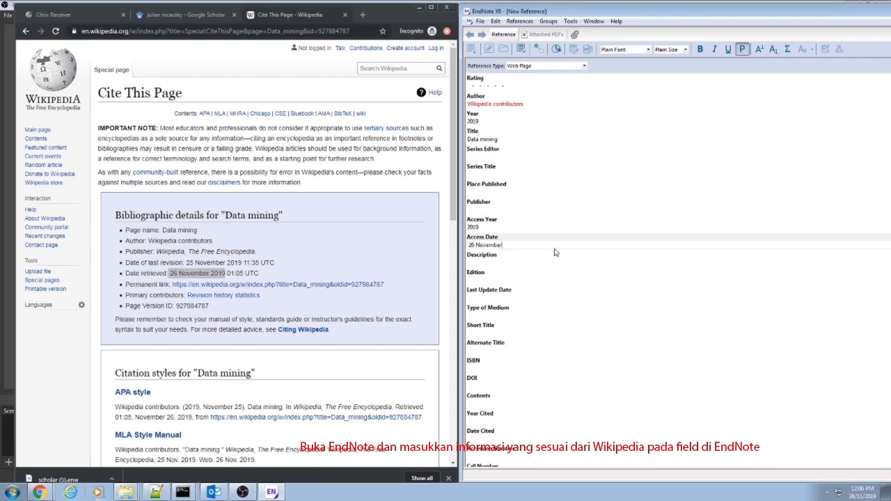
# Set the reference's Year Cited to 2019 and its Date Cited to 26 November
pyautogui.click(500, 263)
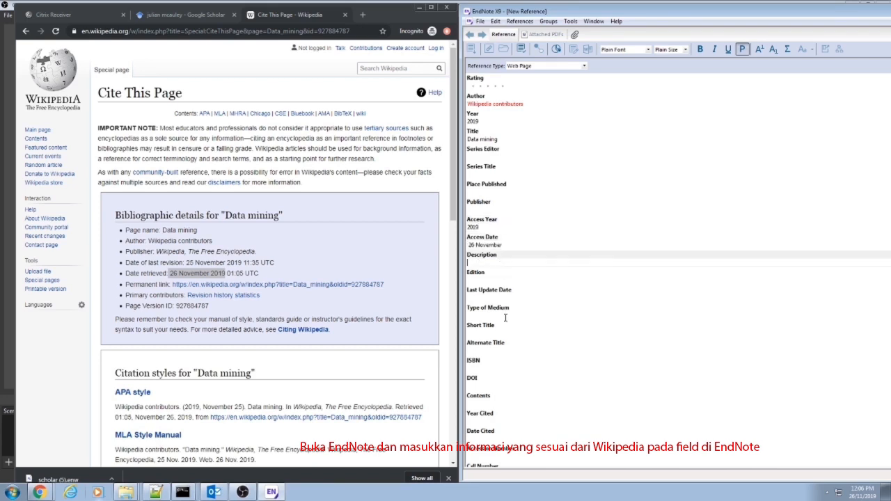
pyautogui.click(491, 394)
pyautogui.scroll(-1, 489, 392)
pyautogui.click(479, 404)
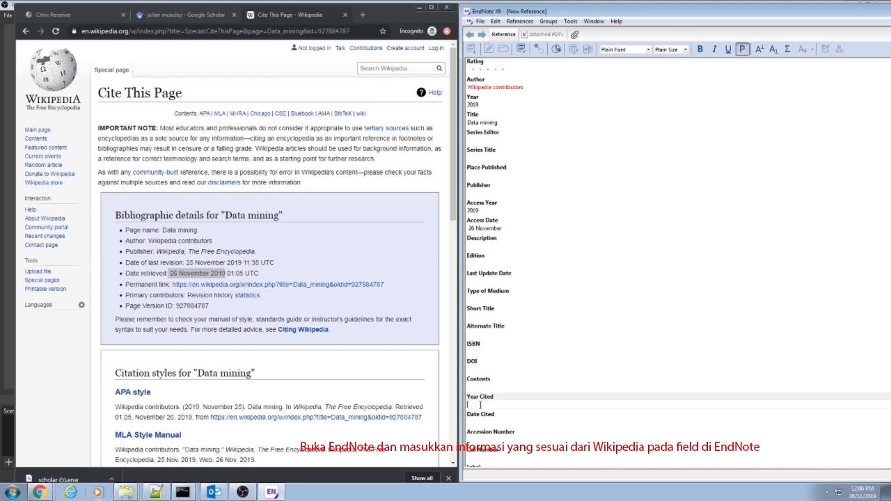
pyautogui.moveTo(503, 228); pyautogui.dragTo(468, 228)
pyautogui.hotkey('ctrl', 'c')
pyautogui.click(483, 419)
pyautogui.hotkey('ctrl', 'v')
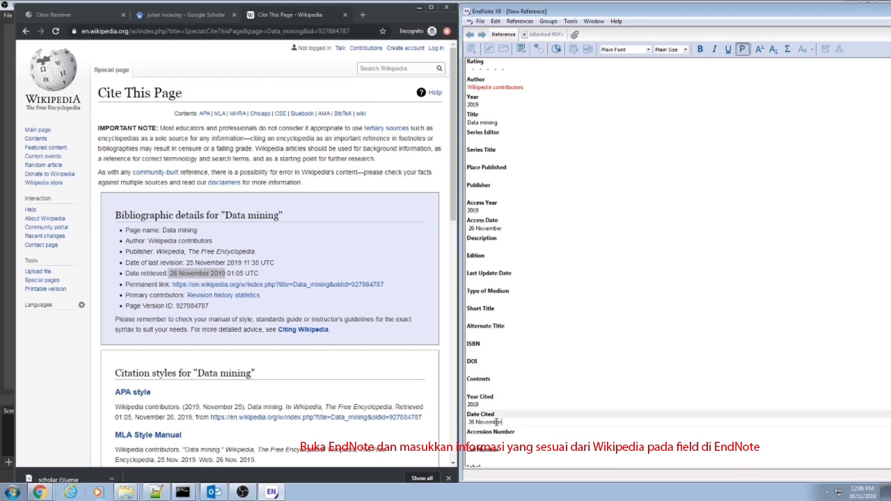
# Copy the Data mining article's permanent link from Wikipedia into the reference's URL field
pyautogui.scroll(-7, 485, 428)
pyautogui.moveTo(387, 285); pyautogui.dragTo(172, 284)
pyautogui.hotkey('ctrl', 'c')
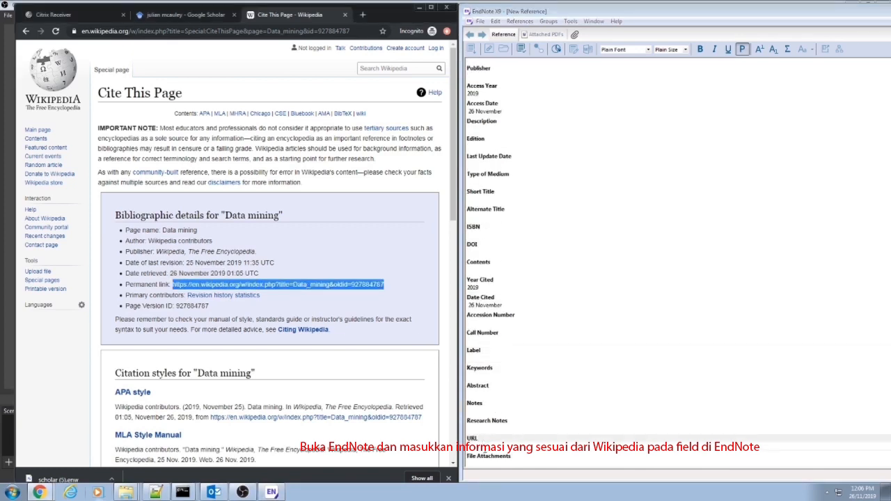
pyautogui.click(487, 445)
pyautogui.hotkey('ctrl', 'v')
pyautogui.scroll(-5, 538, 426)
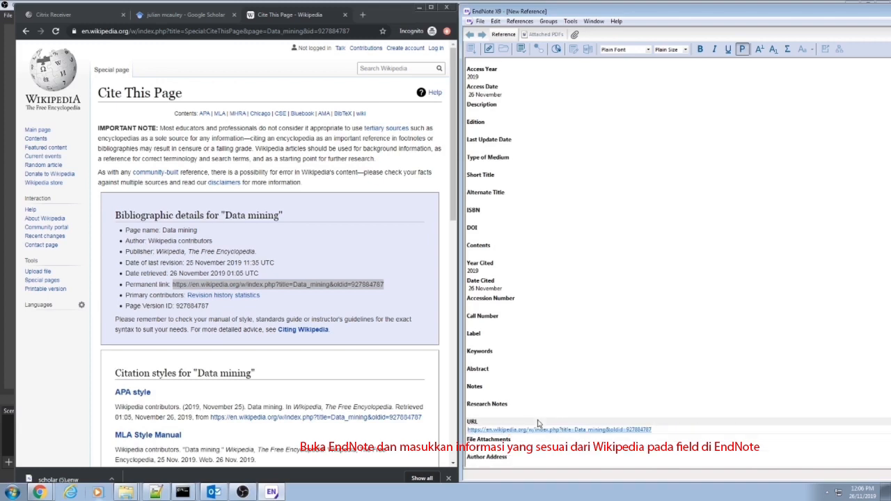
# Save the Data mining web page reference, maximise EndNote and close the reference to return to the library
pyautogui.scroll(10, 540, 420)
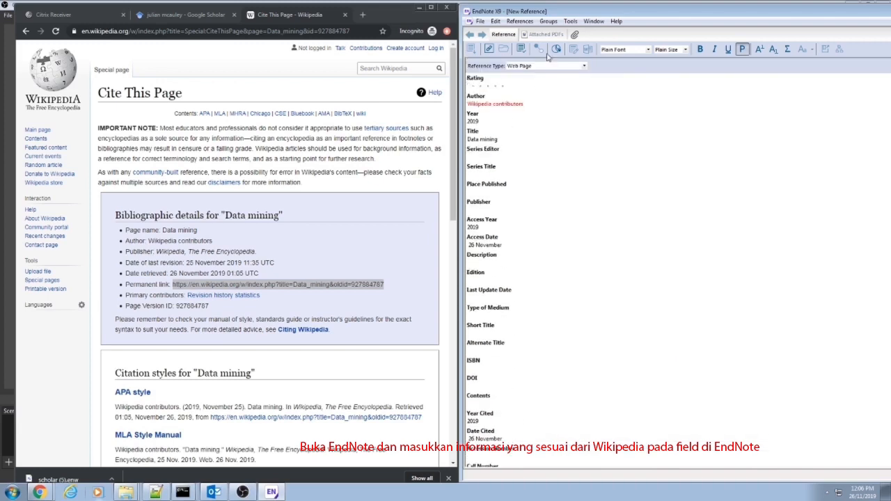
pyautogui.click(480, 22)
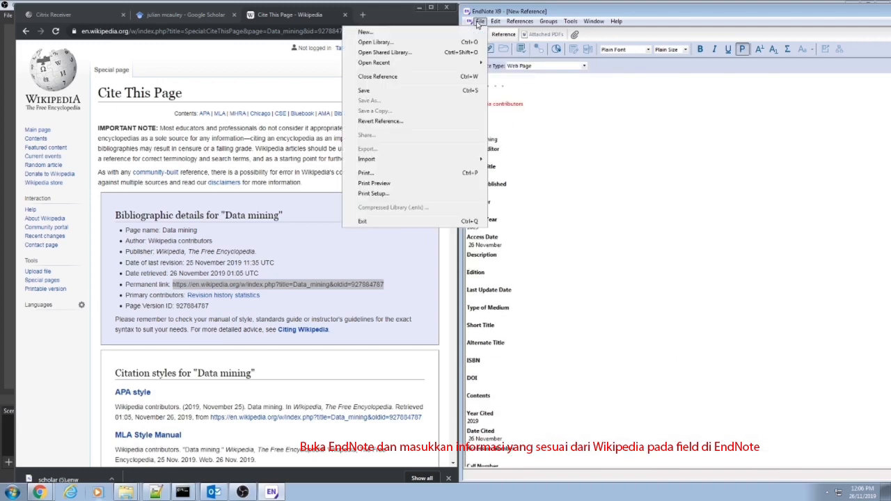
pyautogui.click(372, 92)
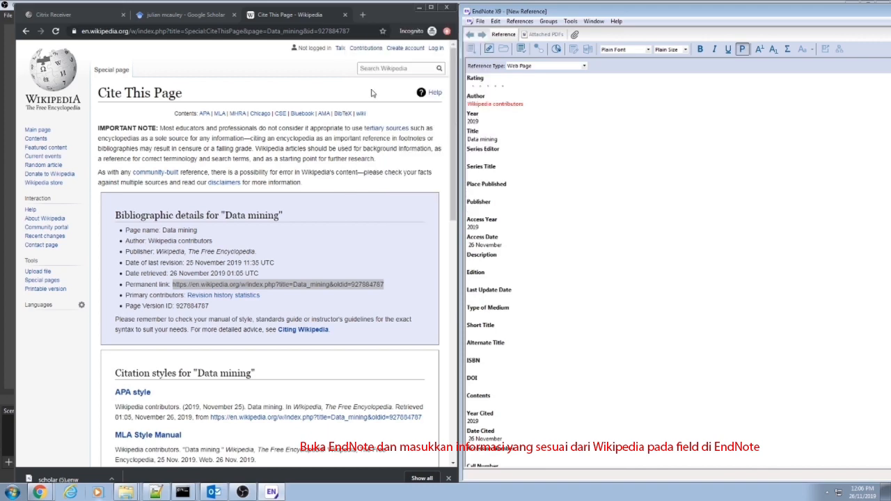
pyautogui.doubleClick(727, 11)
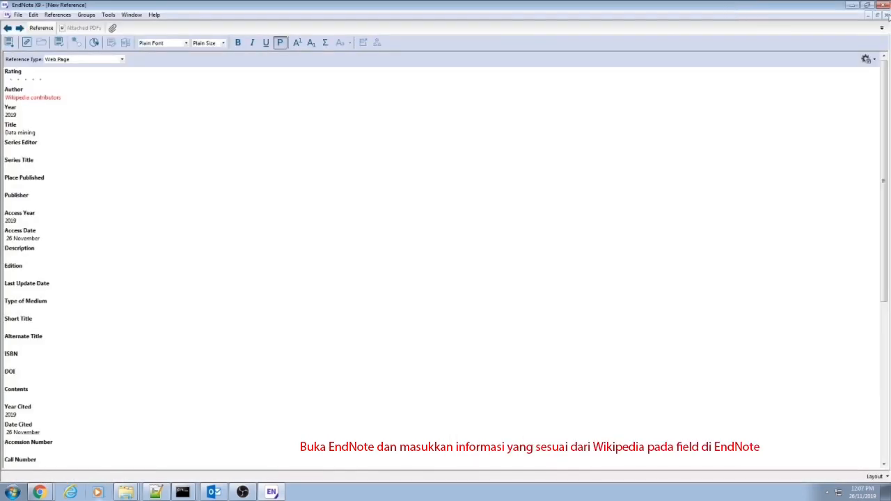
pyautogui.click(886, 15)
# Find the full text of the 2018 "D-CARS: A Declarative Context-Aware Recommender System" reference
pyautogui.rightClick(218, 70)
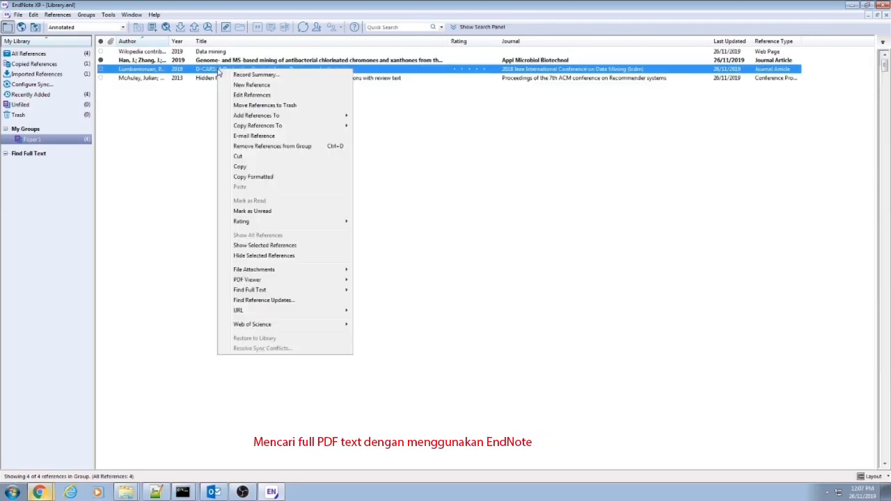
pyautogui.moveTo(272, 291)
pyautogui.click(188, 290)
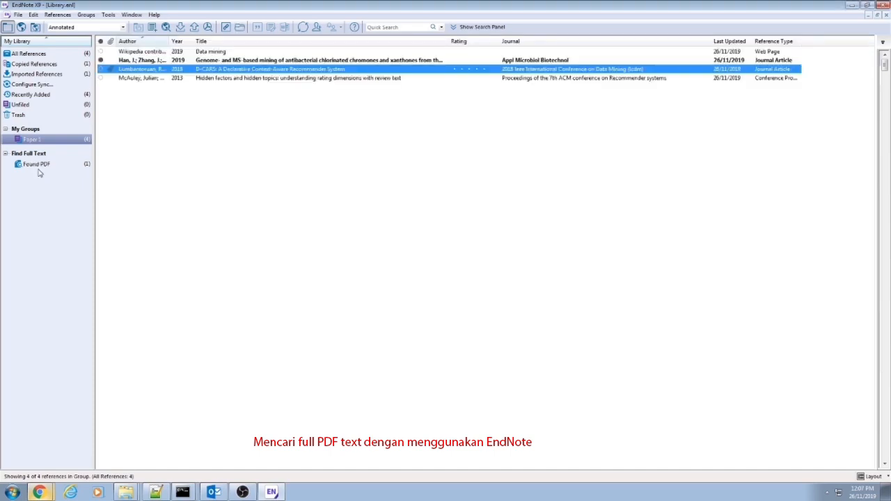
# Open the D-CARS reference, view its attached PDF and return to the library list
pyautogui.doubleClick(130, 72)
pyautogui.click(86, 28)
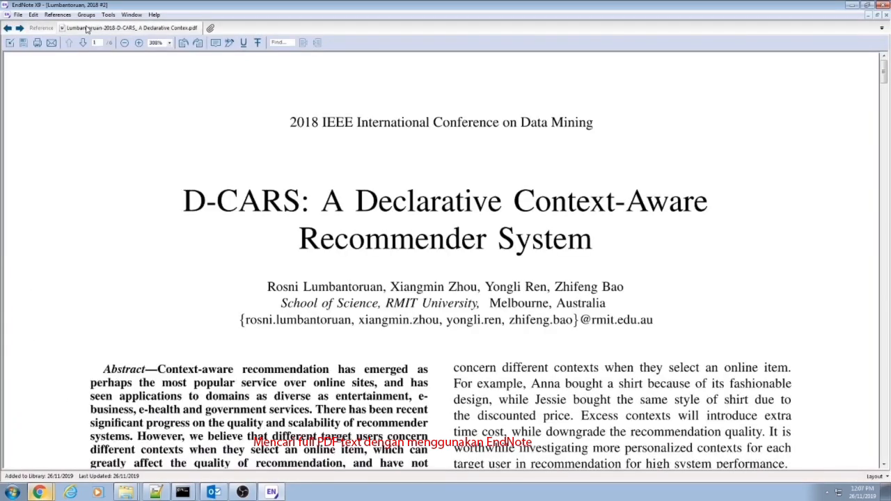
pyautogui.click(18, 15)
pyautogui.click(229, 139)
pyautogui.click(883, 15)
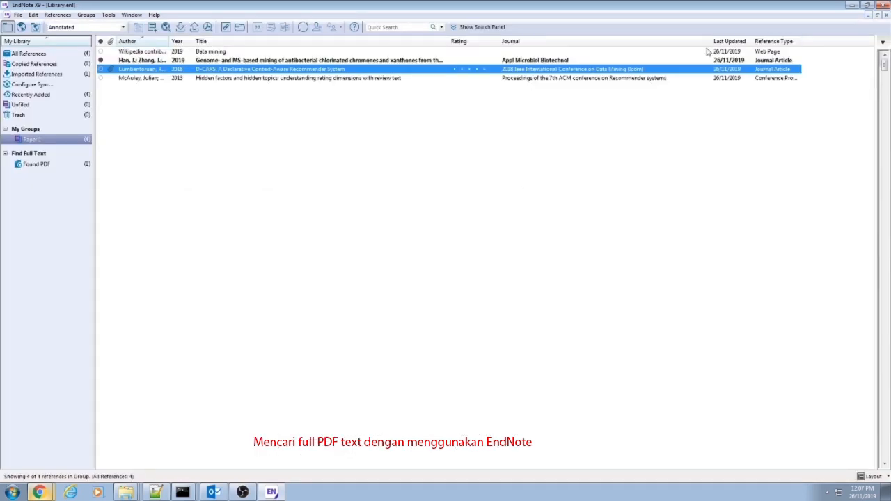
# Find the full text of the 2019 "Genome- and MS-based mining" journal article
pyautogui.click(148, 61)
pyautogui.rightClick(148, 61)
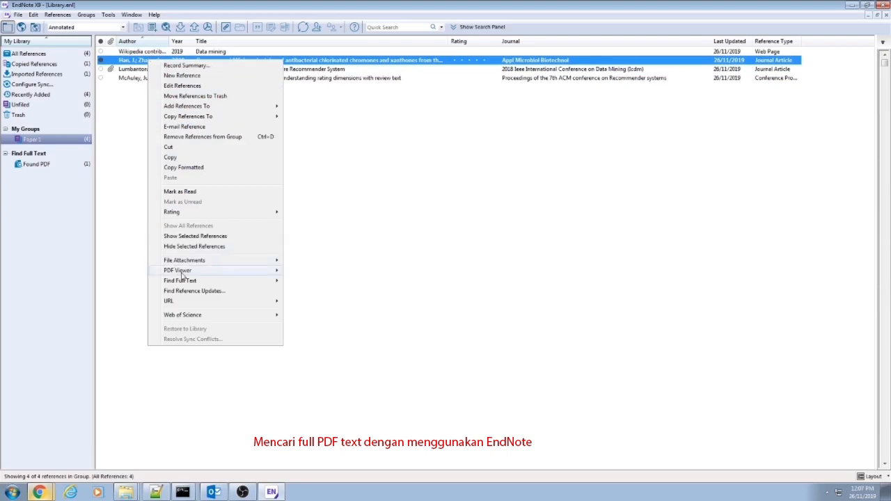
pyautogui.moveTo(188, 284)
pyautogui.click(113, 281)
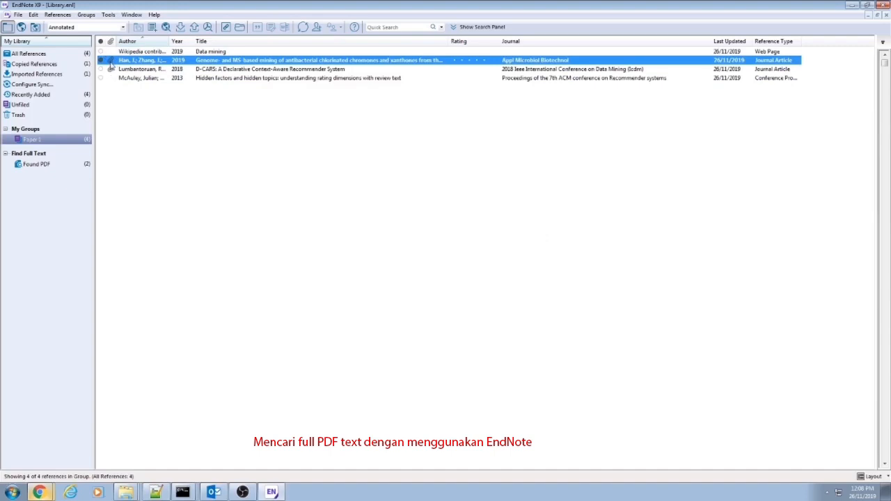
# Switch to Chrome, maximise it and open the ucsd.edu PDF of "Hidden factors and hidden topics" from the Google Scholar results
pyautogui.click(38, 494)
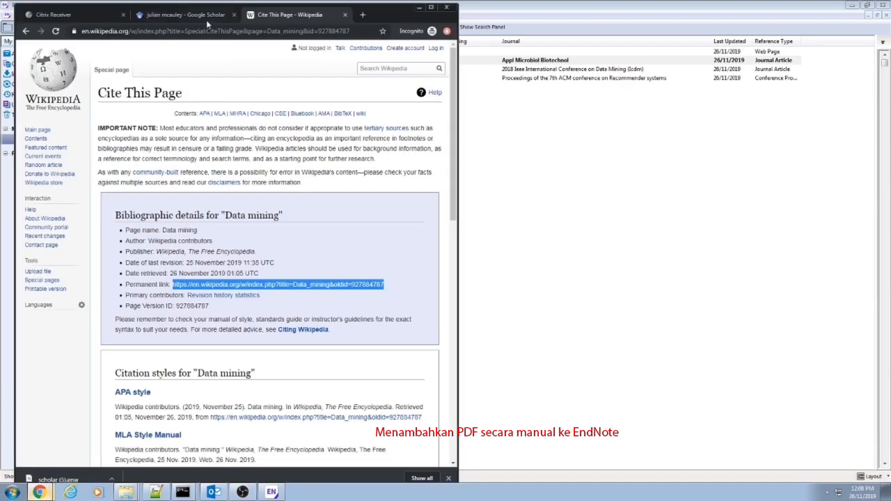
pyautogui.click(193, 15)
pyautogui.click(431, 7)
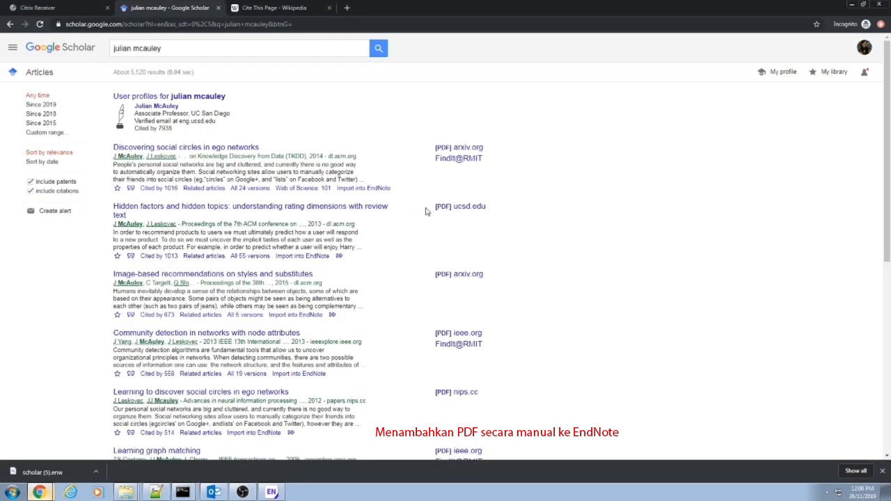
pyautogui.rightClick(471, 208)
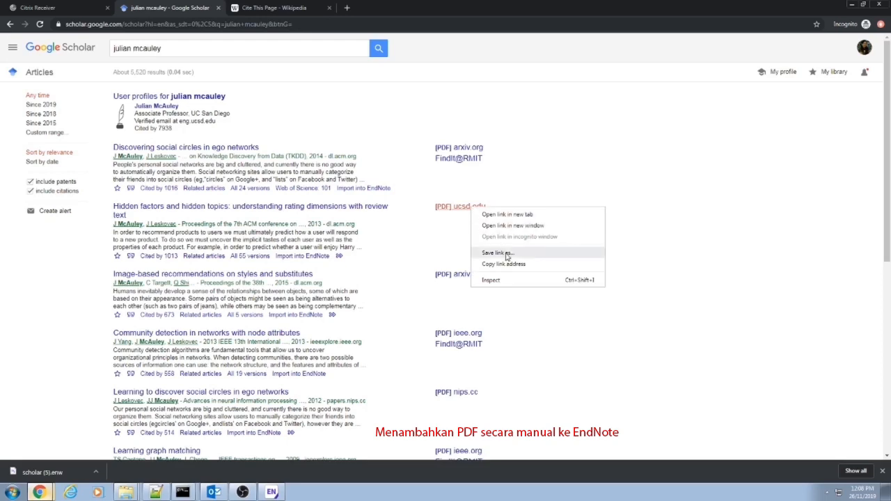
pyautogui.click(460, 206)
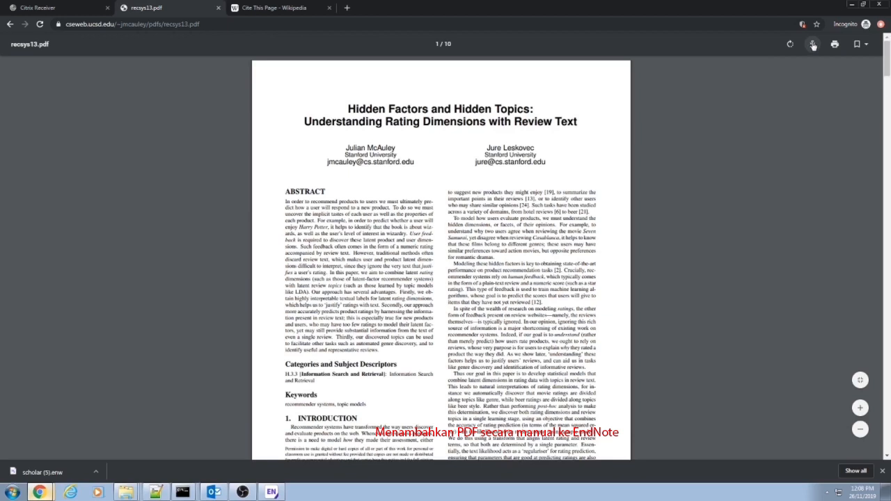
# Start downloading the PDF and create and open a new folder named Paper Softcopy inside the EndNote folder as its destination
pyautogui.click(813, 44)
pyautogui.click(289, 170)
pyautogui.write('Paper')
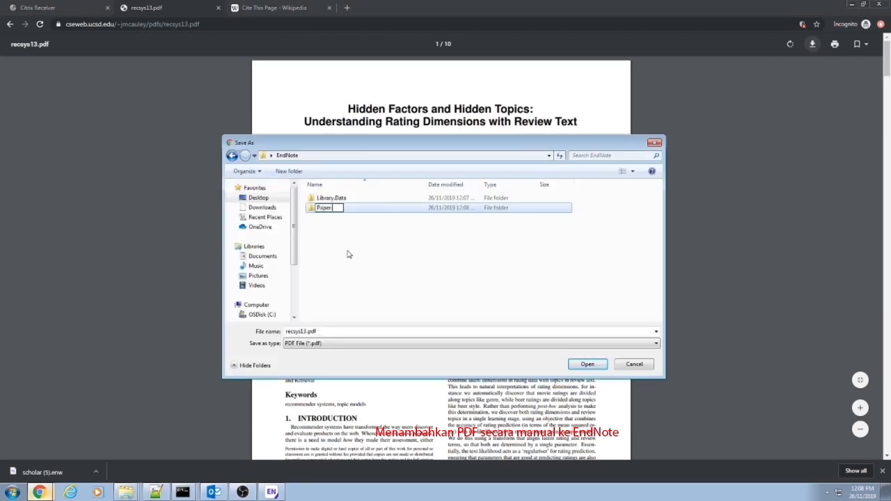
pyautogui.write(' Softcopy')
pyautogui.press('Return')
pyautogui.press('Return')
# Name the PDF recsys13_hiddenfactors.pdf and save it in the Paper Softcopy folder
pyautogui.click(306, 332)
pyautogui.click(306, 331)
pyautogui.write('_hiddenfactors')
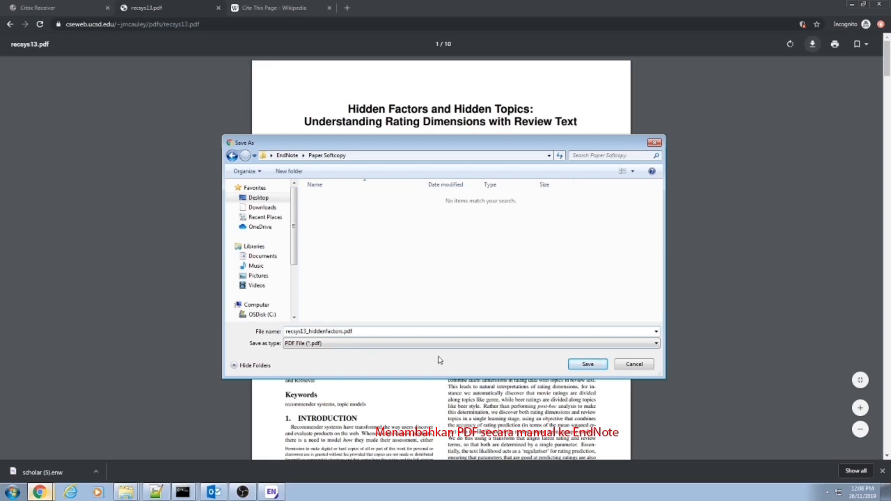
pyautogui.click(586, 366)
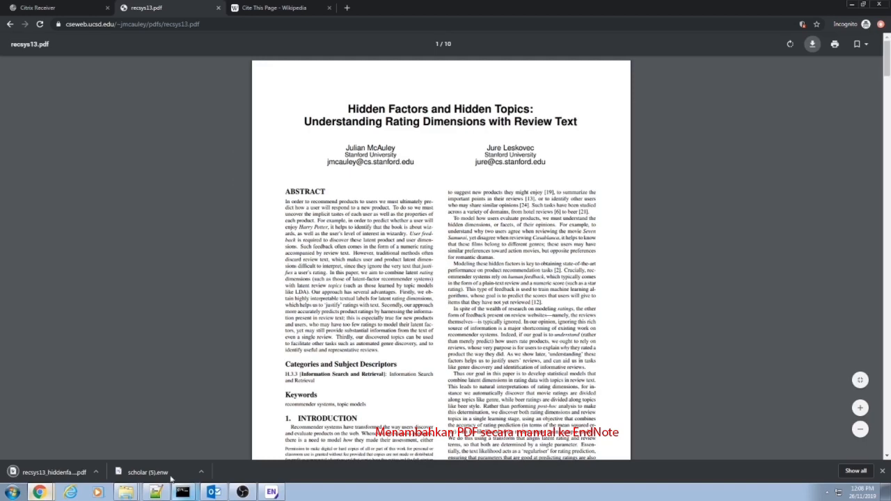
# Switch to EndNote and attach recsys13_hiddenfactors.pdf from Paper Softcopy to the 2013 "Hidden factors and hidden topics" reference
pyautogui.click(272, 492)
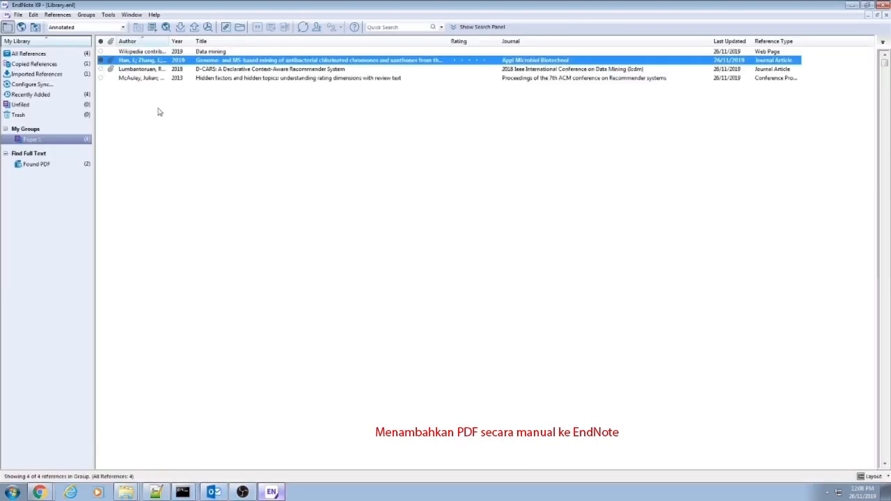
pyautogui.click(141, 78)
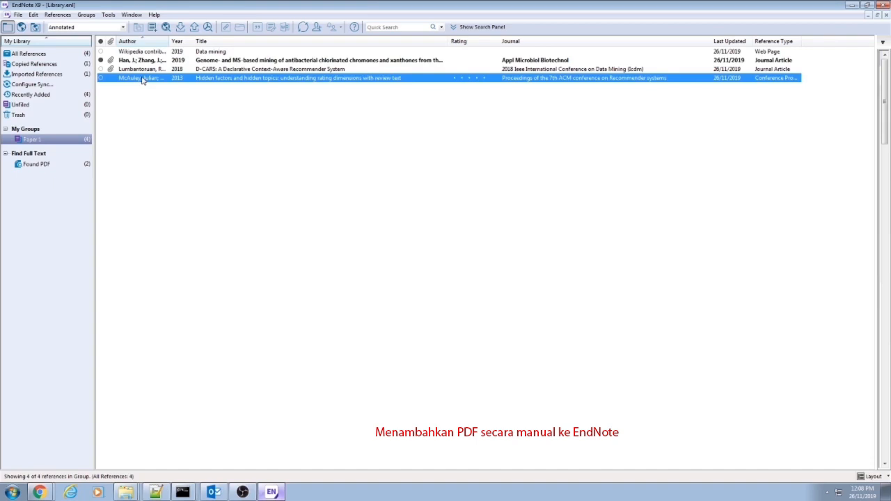
pyautogui.doubleClick(142, 79)
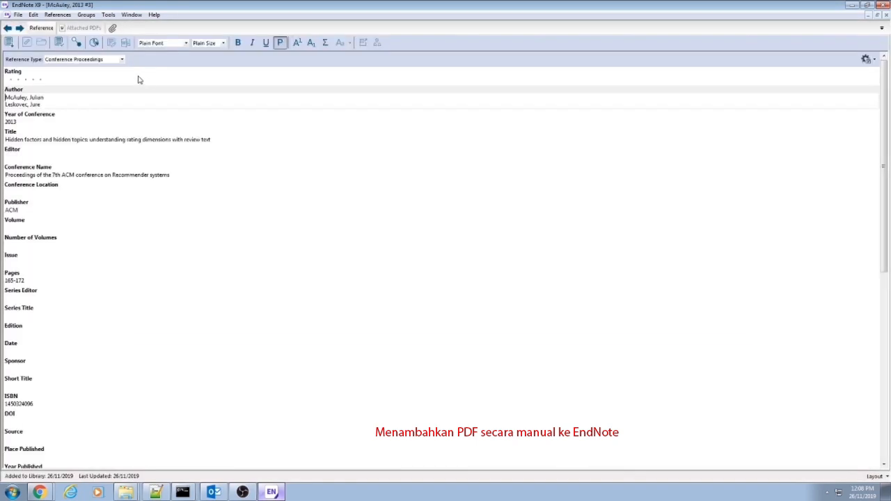
pyautogui.click(113, 28)
pyautogui.click(435, 184)
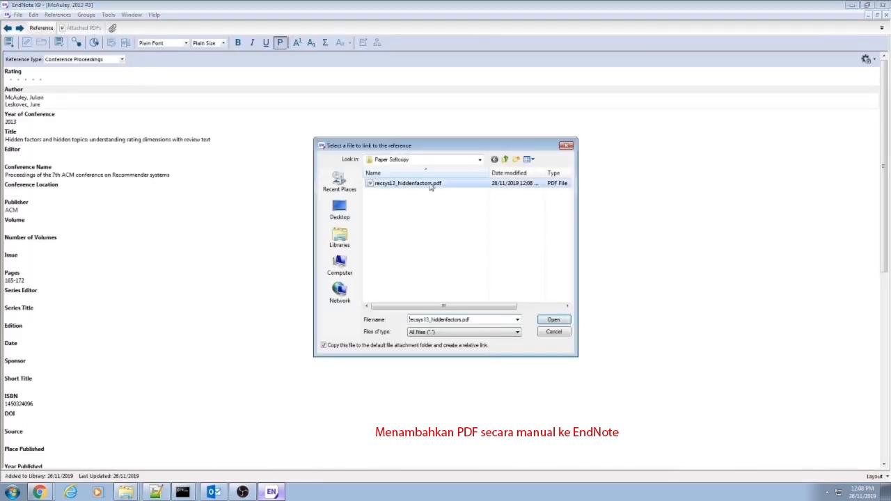
pyautogui.click(553, 321)
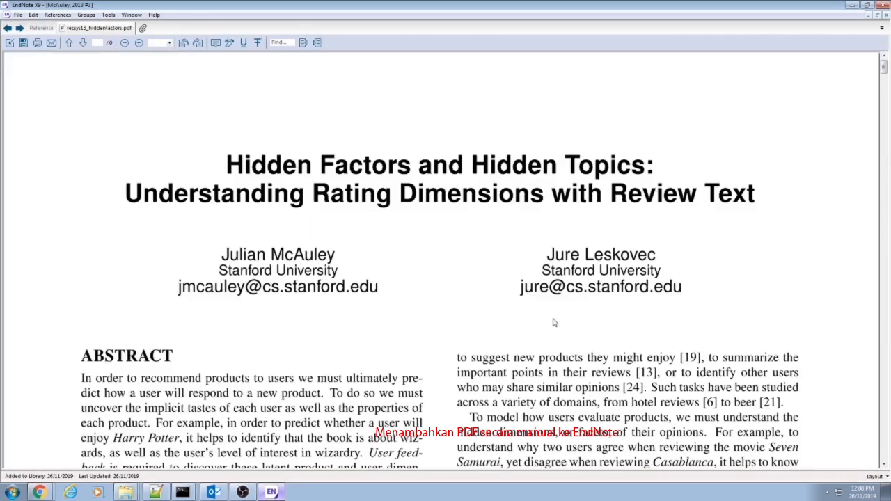
# Close the "Hidden factors and hidden topics" reference and save its changes
pyautogui.click(17, 15)
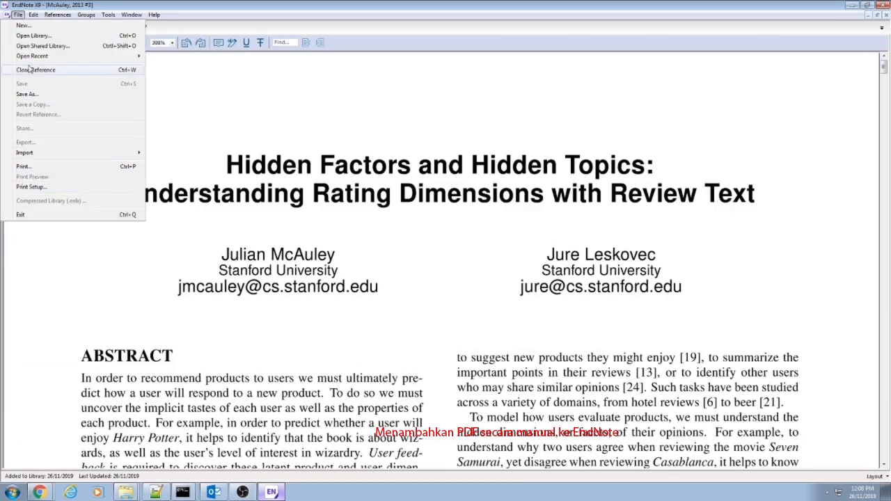
pyautogui.click(431, 234)
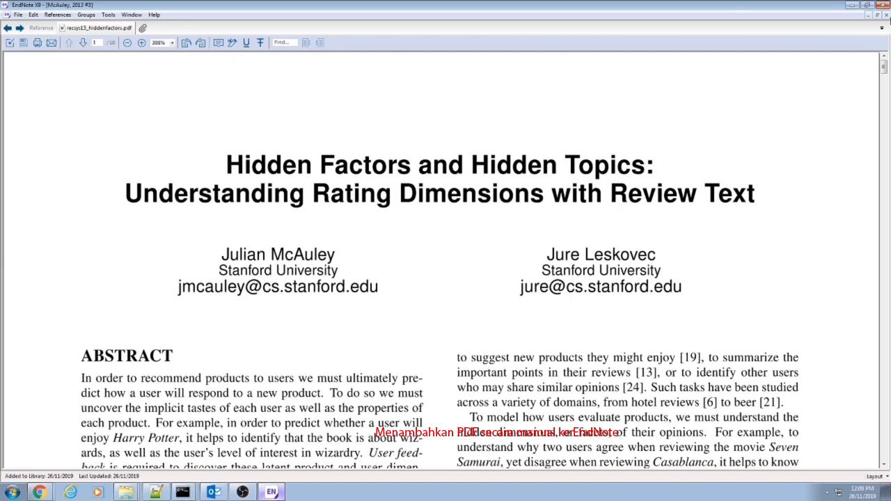
pyautogui.click(887, 16)
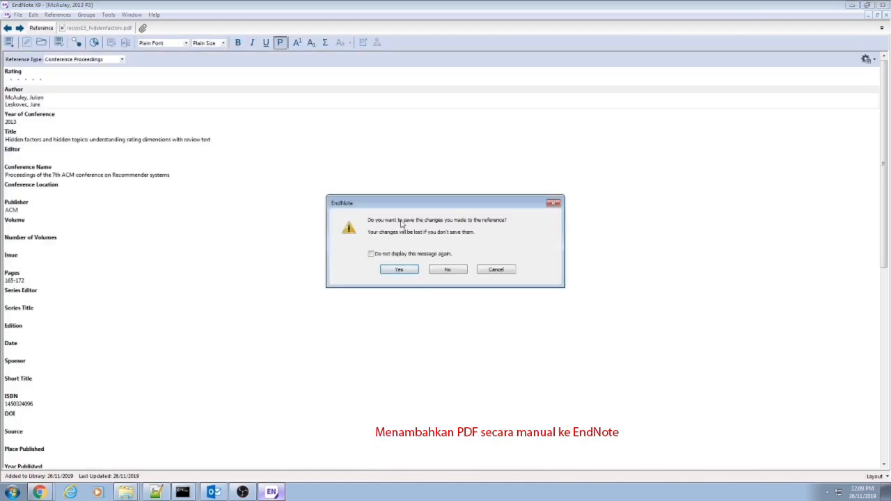
pyautogui.click(399, 270)
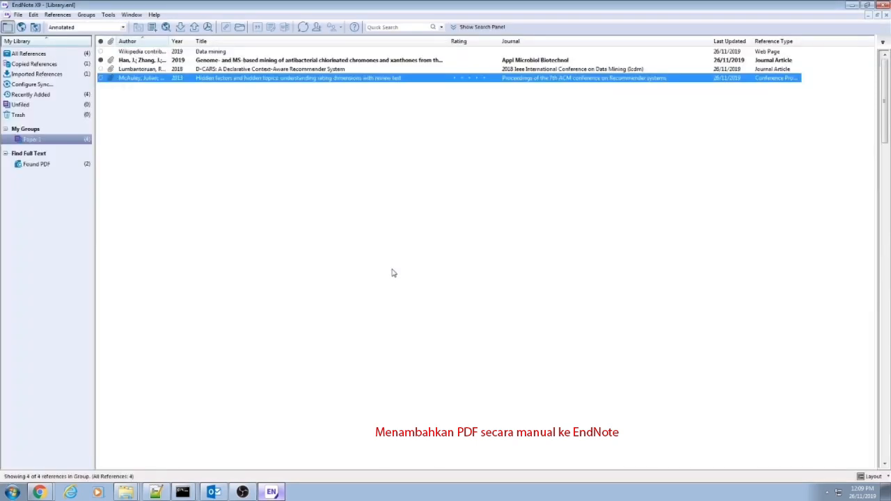
# Switch to Word, write the centred Heading 1 title "Example Document with EndNote" and start a new paragraph below it
pyautogui.click(126, 102)
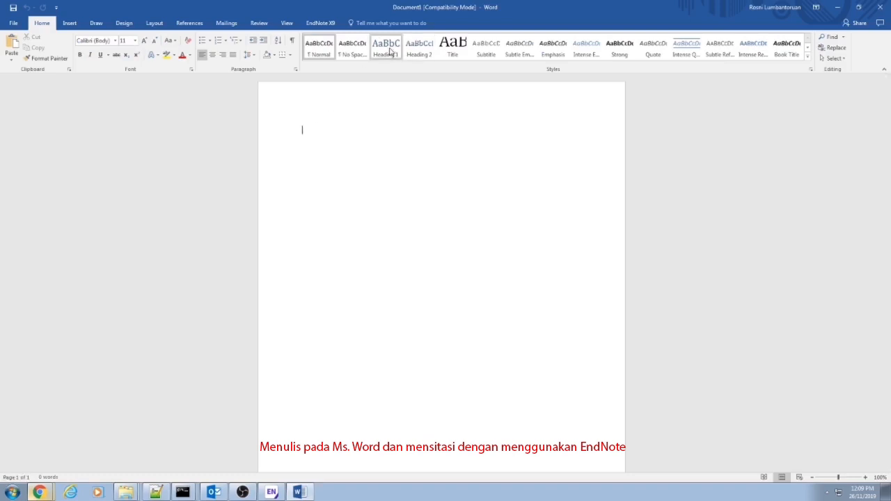
pyautogui.click(390, 52)
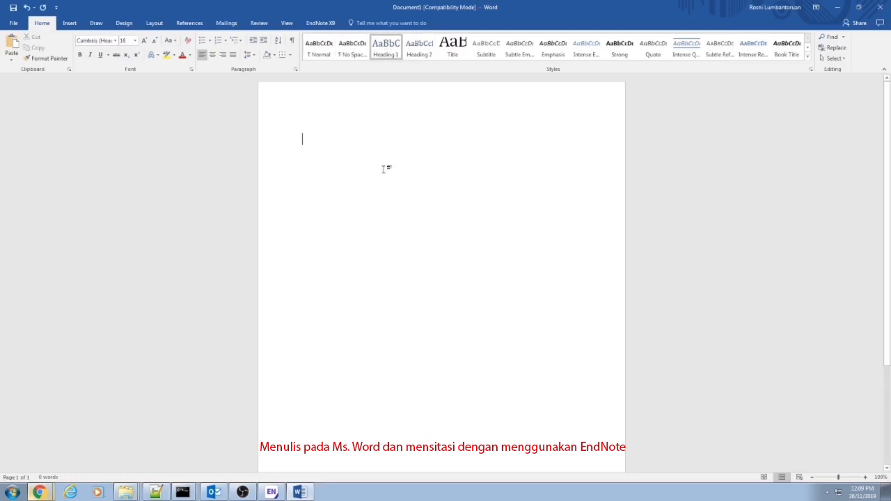
pyautogui.write('Example doc')
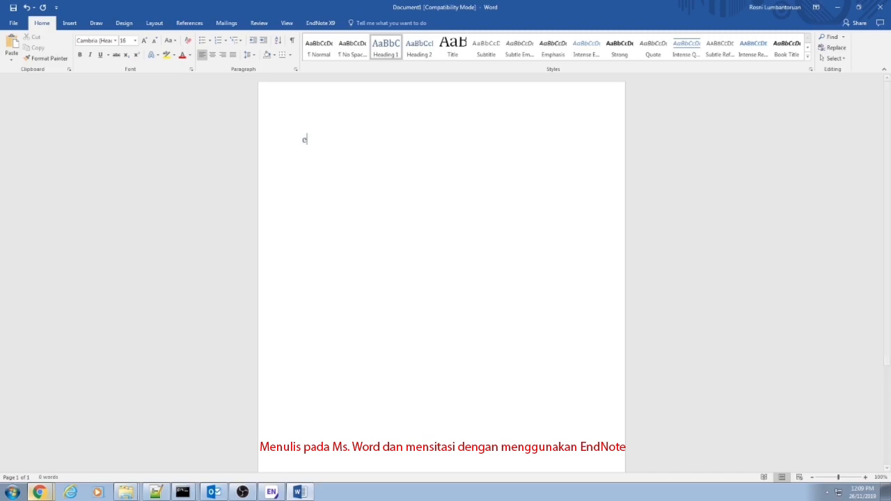
pyautogui.write('ument with EndNote')
pyautogui.moveTo(340, 139); pyautogui.dragTo(346, 140)
pyautogui.write('D')
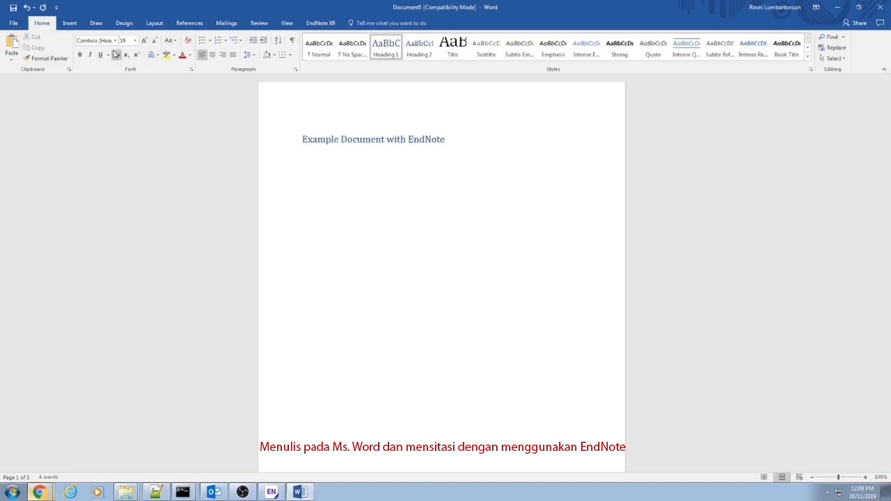
pyautogui.click(212, 54)
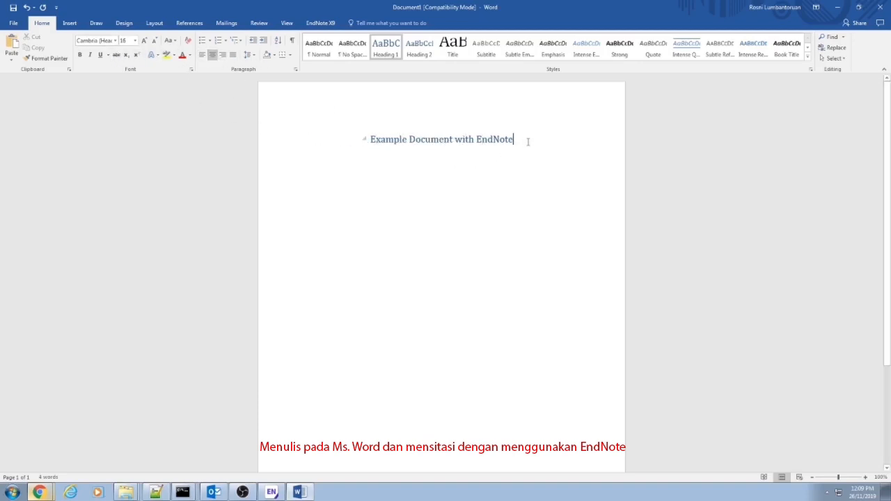
pyautogui.press('Return')
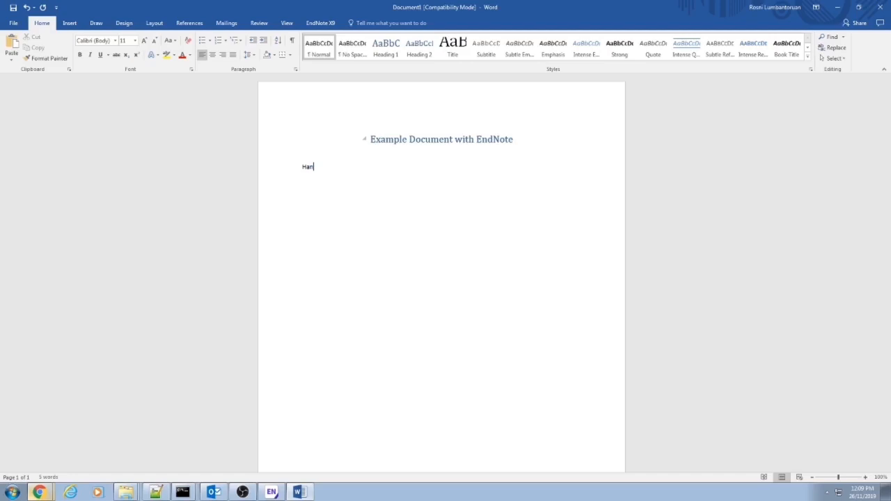
# Write the lead author's surname with "et. al" below the heading and insert the 2019 "Genome- and MS-based mining" citation displayed as Author (Year)
pyautogui.write('et')
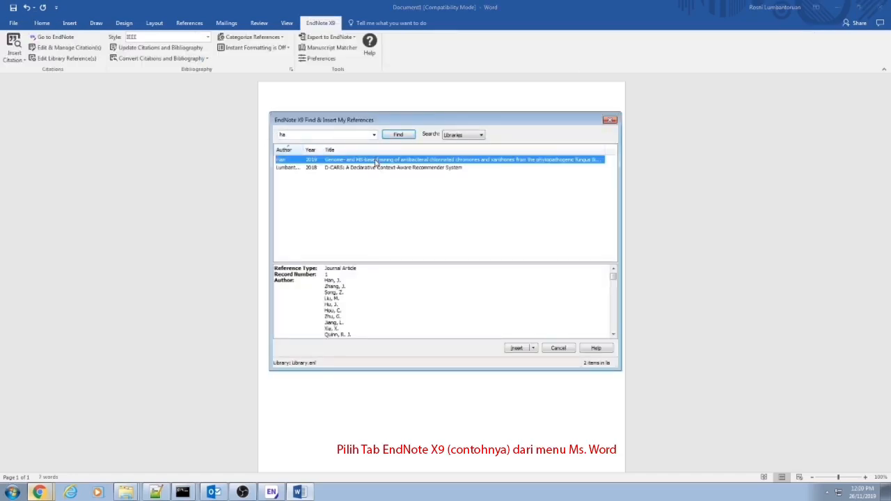
pyautogui.click(533, 348)
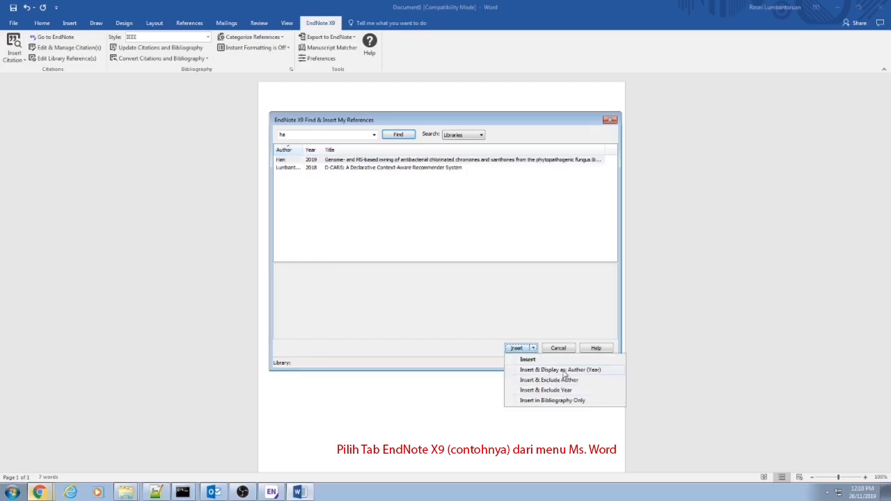
pyautogui.click(563, 371)
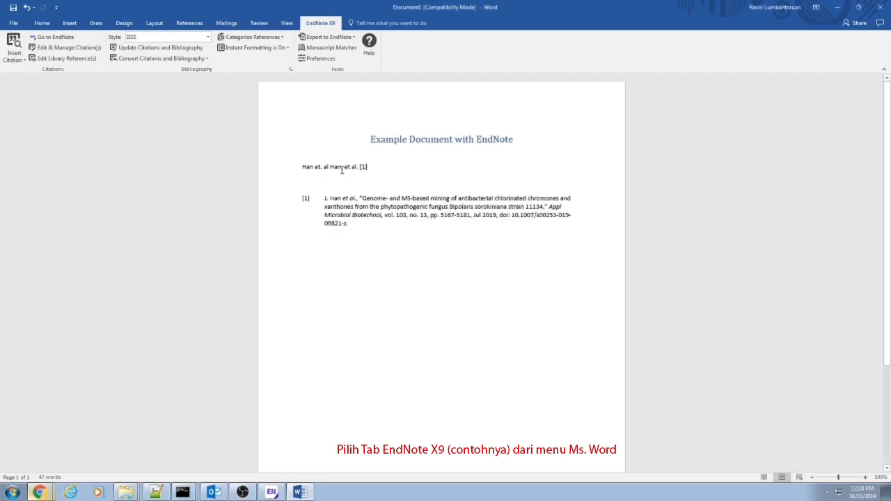
# Delete the manually written author mention before citation [1] and continue with "said that ... while", the first D-CARS author's surname and "et. al"
pyautogui.moveTo(330, 167); pyautogui.dragTo(300, 166)
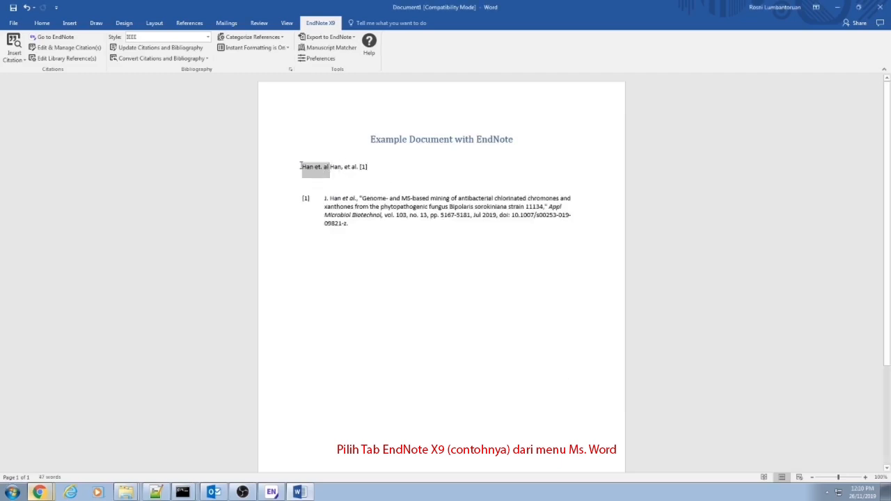
pyautogui.press('BackSpace')
pyautogui.click(352, 168)
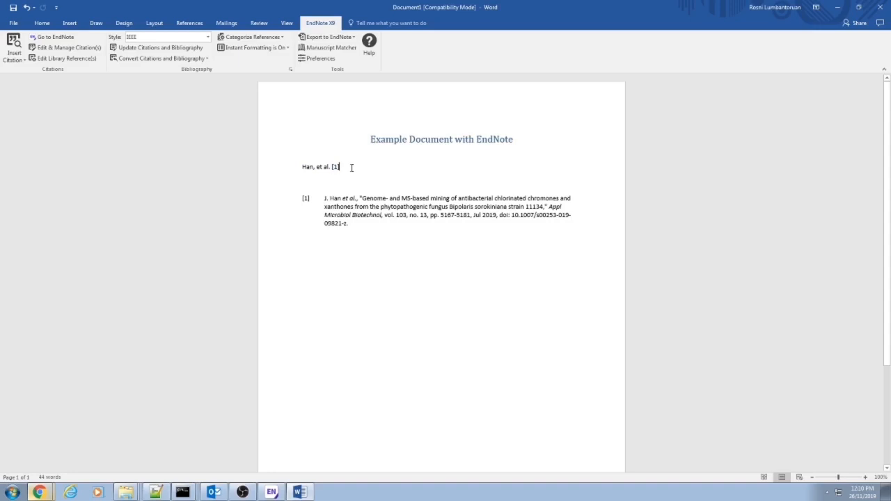
pyautogui.write('sa')
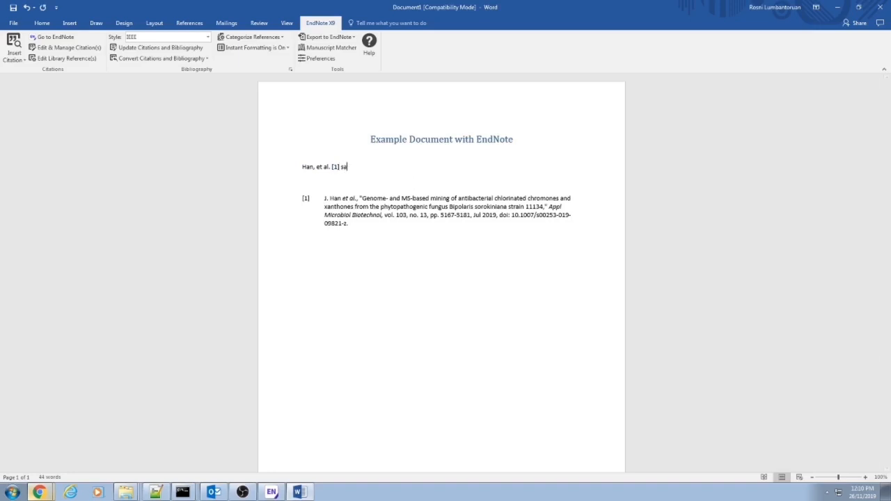
pyautogui.write('id that ... while Lumbantoruan')
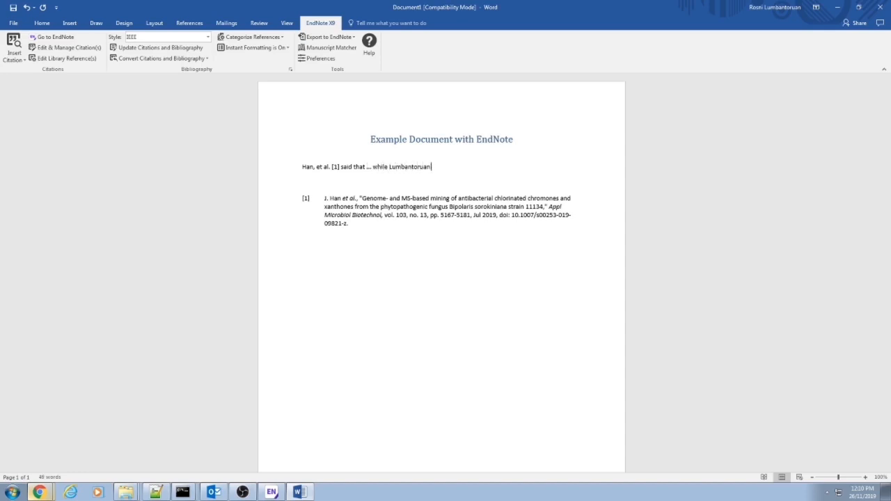
pyautogui.write(' et. al')
# Search the EndNote library by the first D-CARS author's name and insert the 2018 D-CARS reference as a citation at the sentence's end
pyautogui.click(14, 43)
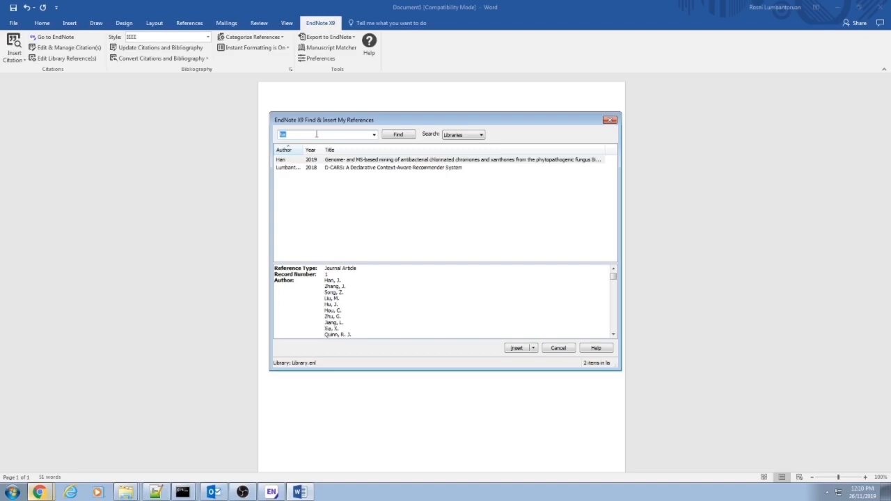
pyautogui.write('rosni')
pyautogui.press('Return')
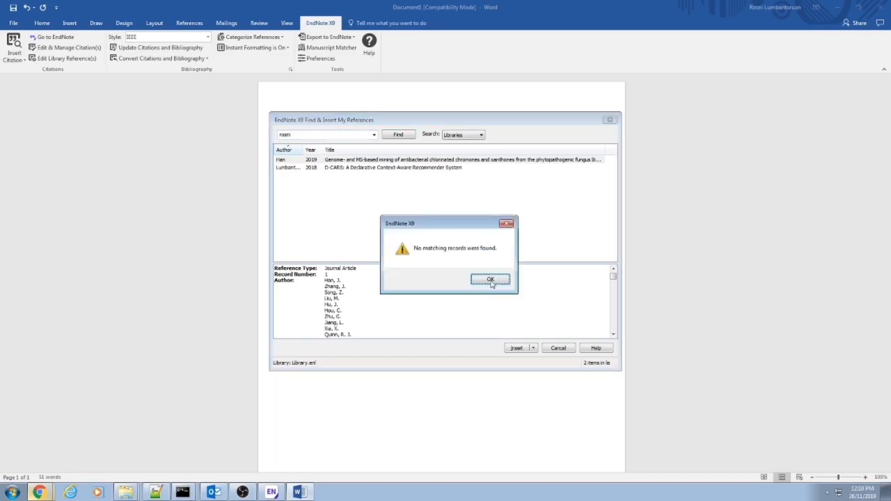
pyautogui.click(490, 280)
pyautogui.write('Lumbantoruan')
pyautogui.press('Return')
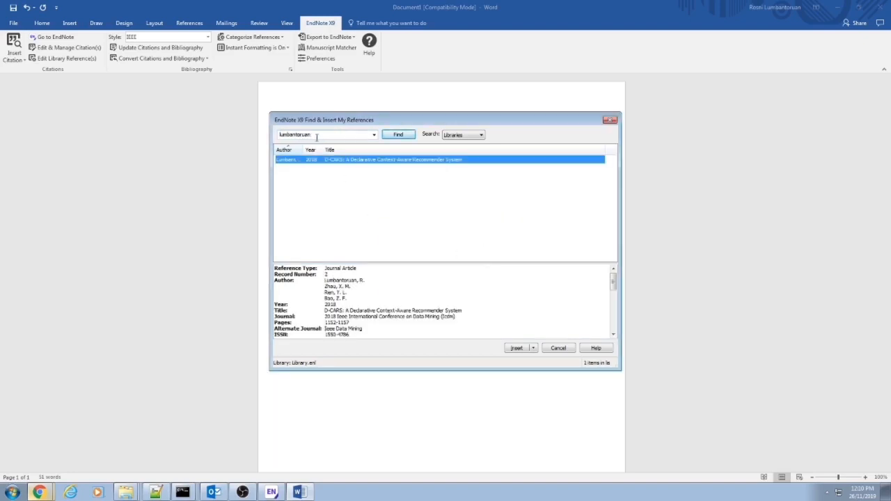
pyautogui.click(516, 348)
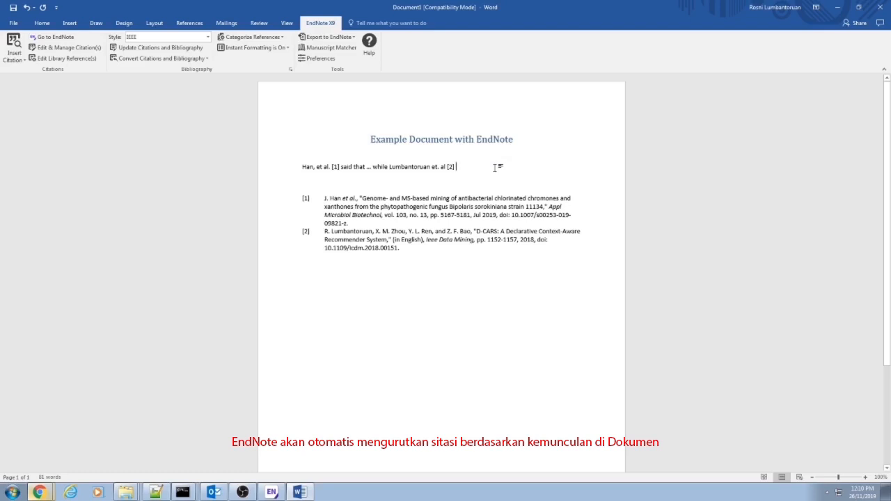
# Continue the sentence after citation [2] with "argue ......, meanwhile"
pyautogui.write('argues')
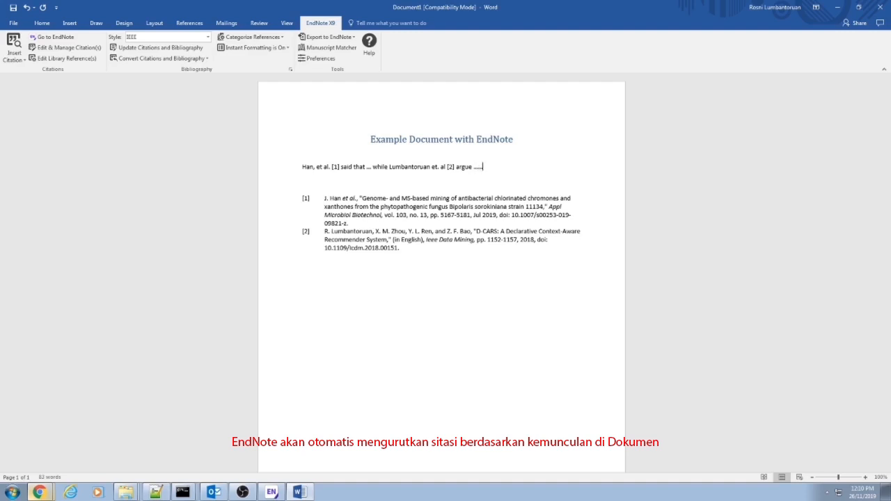
pyautogui.hotkey('ctrl', 'z')
pyautogui.write(', meanwhile')
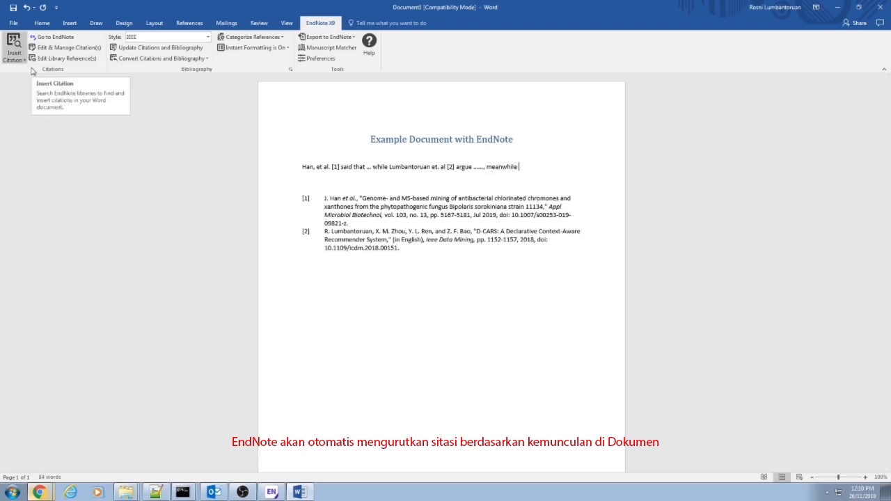
# Cite the 2013 "Hidden factors and hidden topics" reference after "meanwhile" and write its first author's surname with "et. al" before the citation
pyautogui.click(13, 49)
pyautogui.write('mcaule')
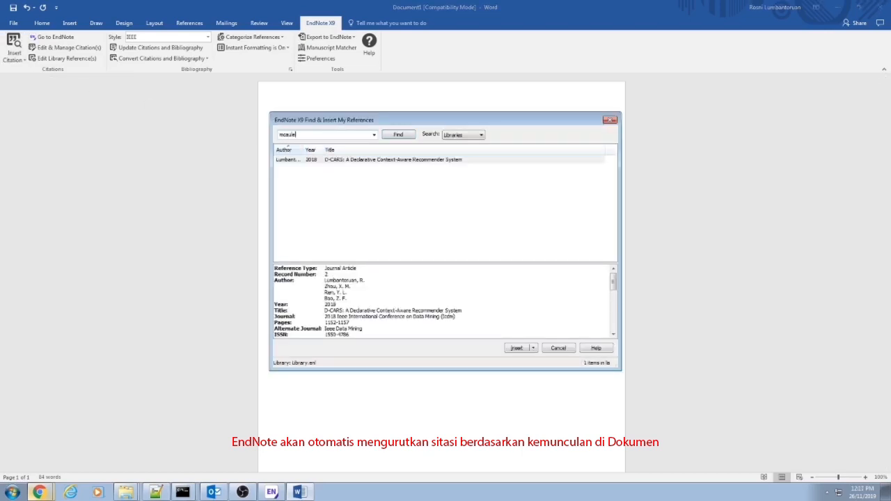
pyautogui.write('y')
pyautogui.press('Return')
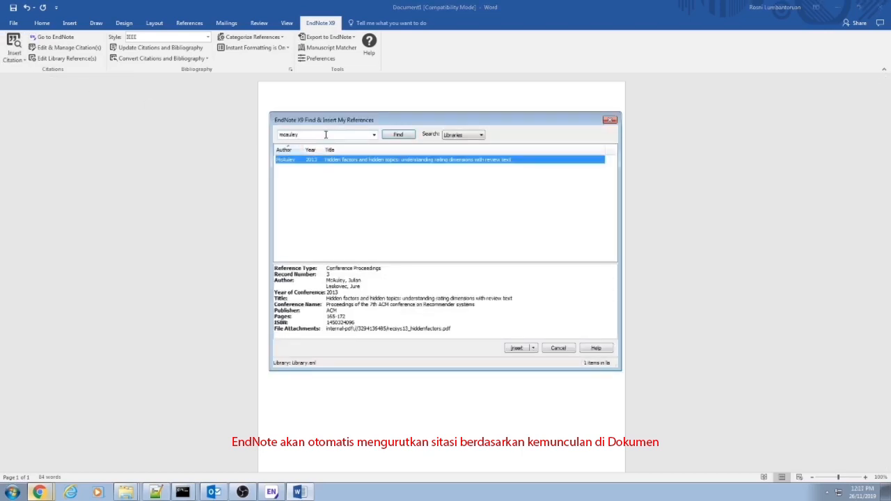
pyautogui.click(517, 348)
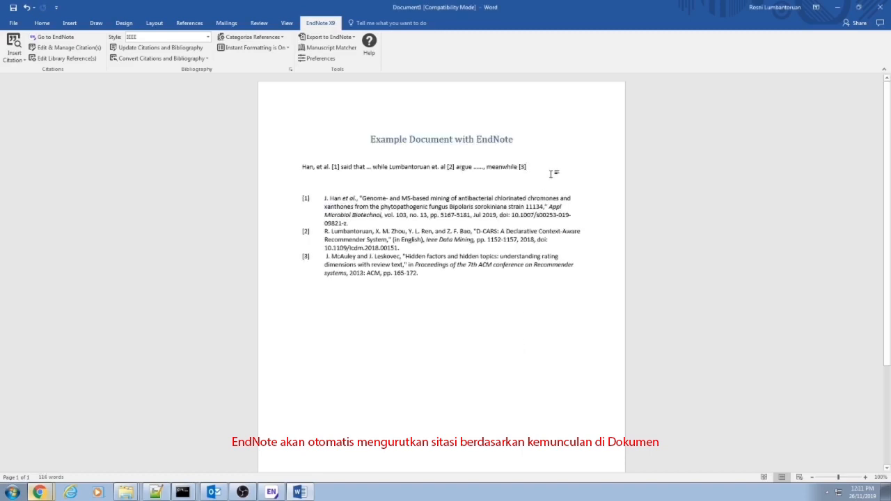
pyautogui.write('McAuley et. al')
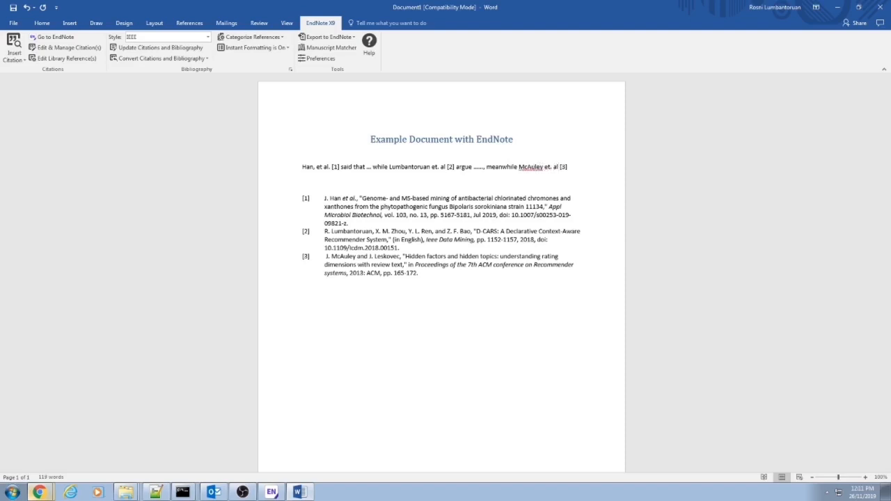
pyautogui.press('BackSpace')
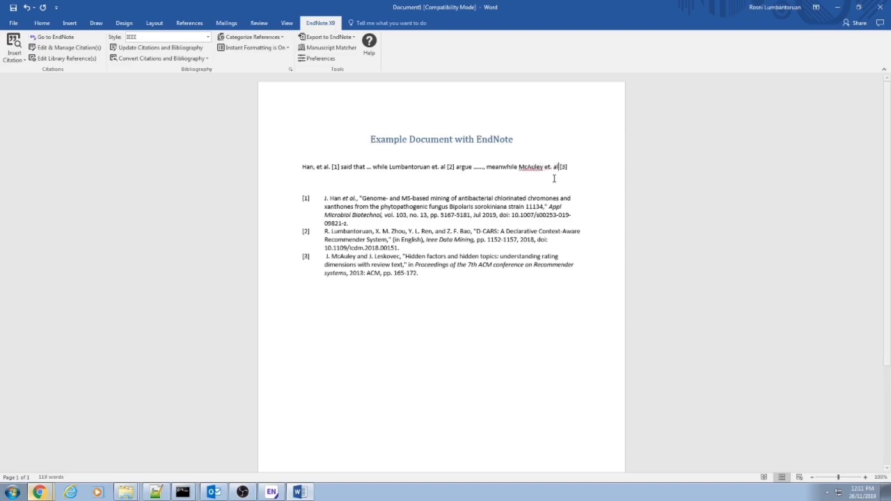
# Finish the sentence after citation [3] with "agree that...." and add a paragraph above it reading "Data Mining is ..... ...."
pyautogui.write('agree that....')
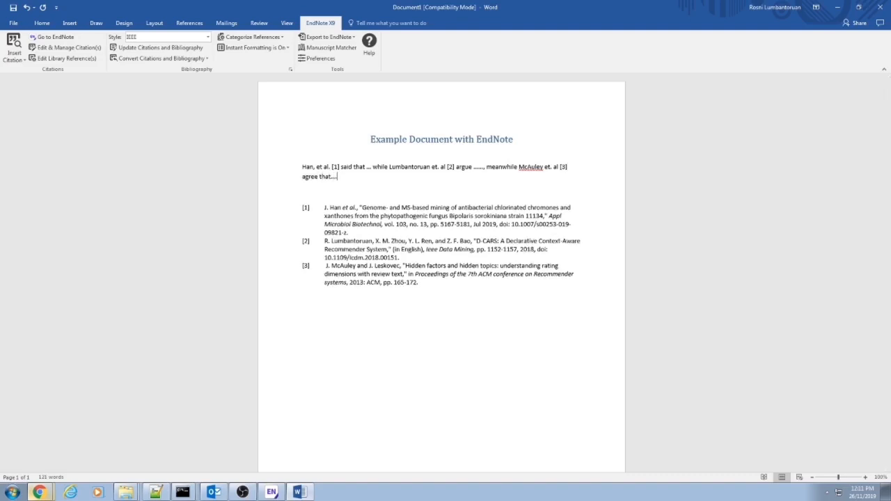
pyautogui.click(301, 167)
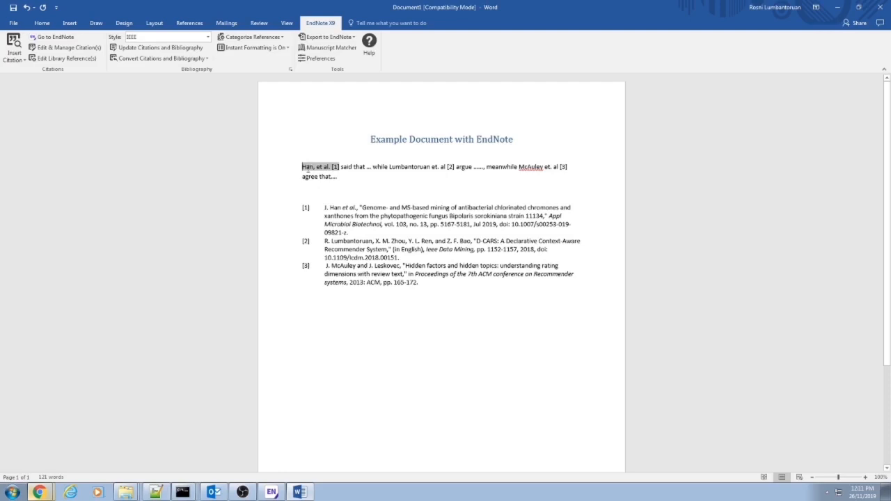
pyautogui.press('Return')
pyautogui.press('Up')
pyautogui.write('Data Mining')
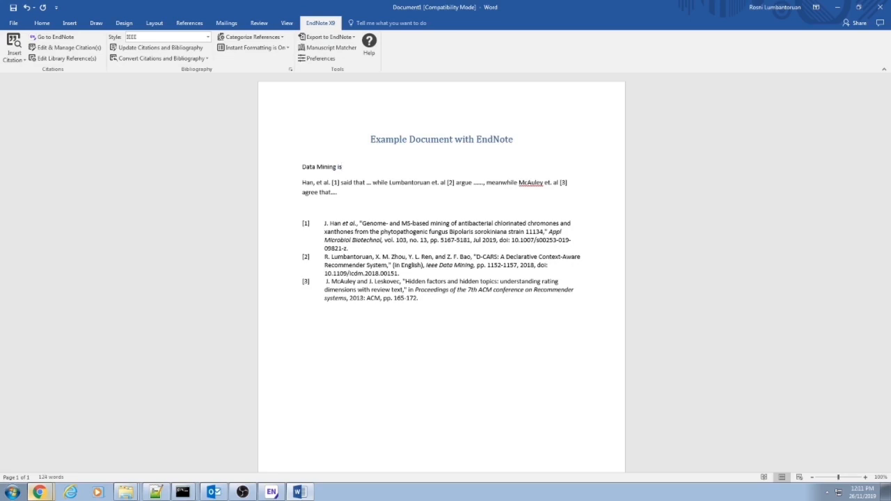
pyautogui.write('is ..... ....')
# Search the EndNote library for "wiki" and cite the 2019 "Data mining" web page at the end of the new paragraph
pyautogui.click(14, 46)
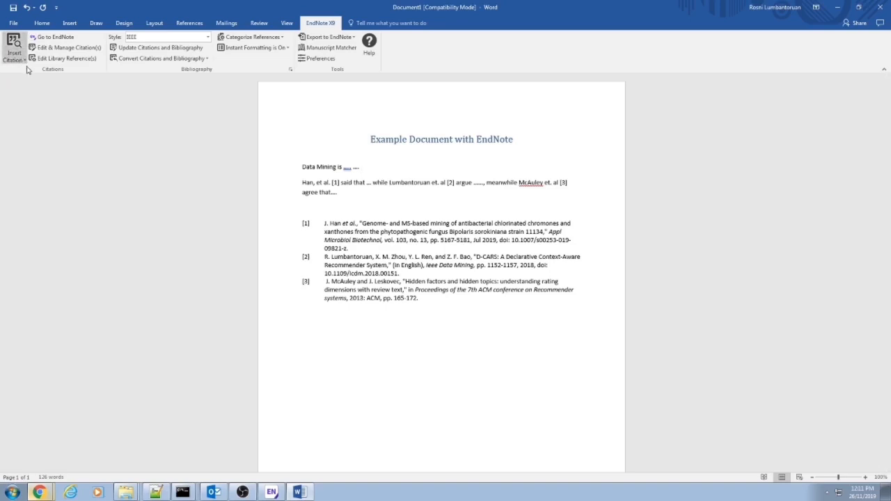
pyautogui.write('wit')
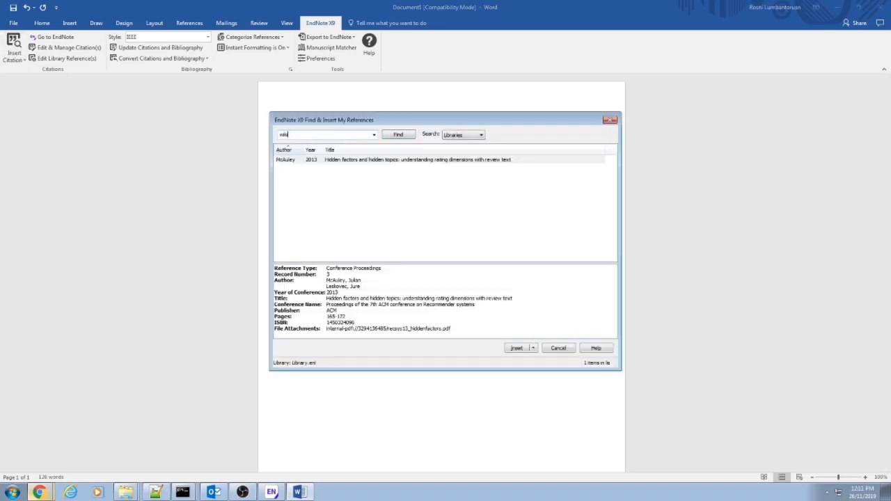
pyautogui.click(401, 136)
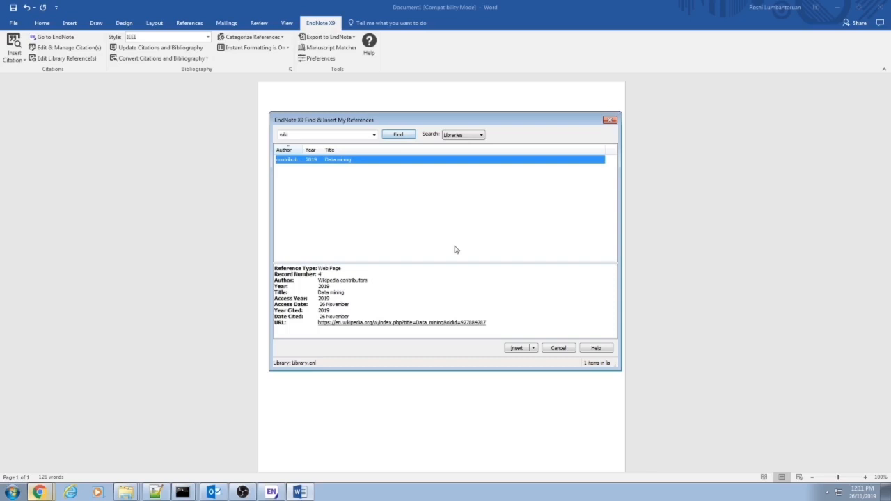
pyautogui.click(516, 349)
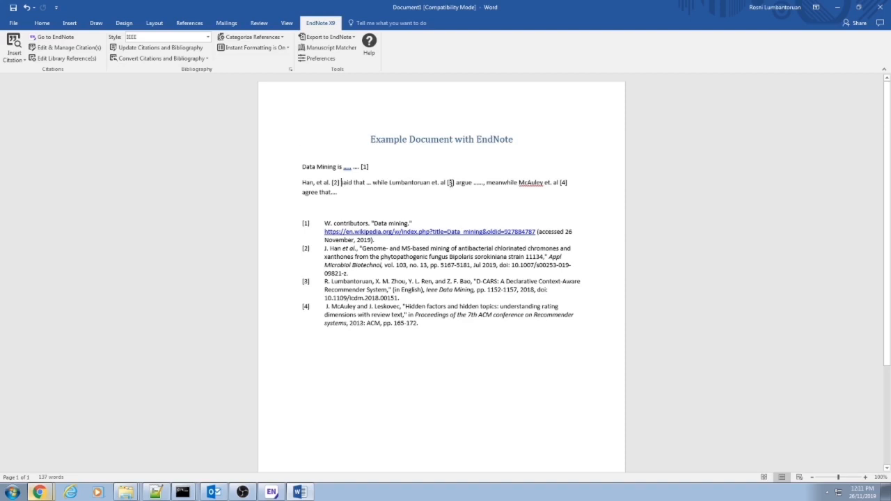
# Add a centred "References" heading in the Title style at font size 24 above the bibliography
pyautogui.click(366, 207)
pyautogui.press('Return')
pyautogui.click(43, 23)
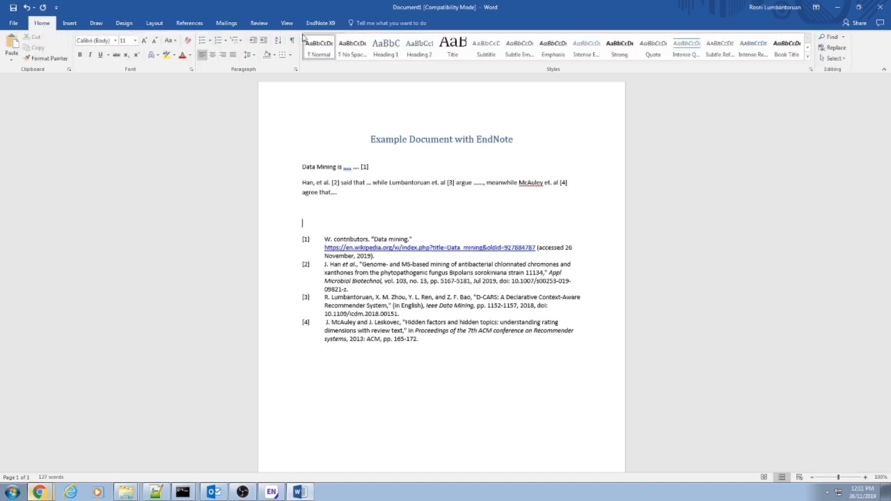
pyautogui.click(453, 46)
pyautogui.click(155, 42)
pyautogui.click(155, 42)
pyautogui.click(212, 55)
pyautogui.write('references')
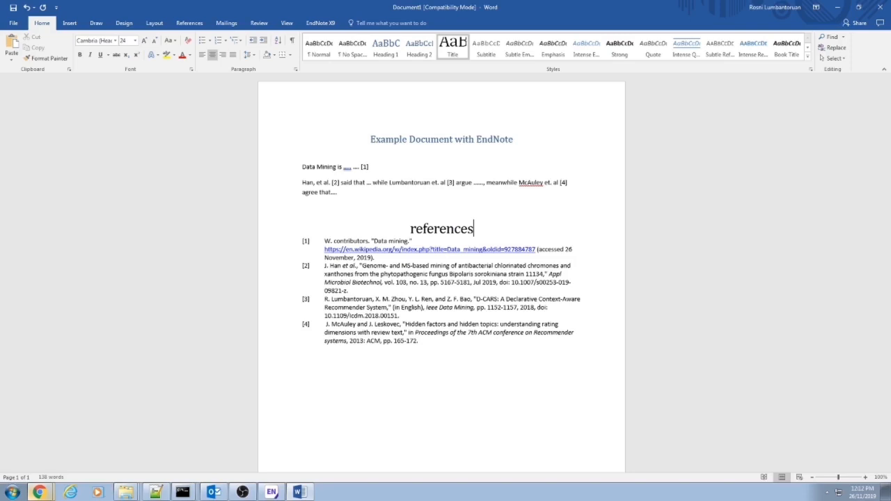
pyautogui.moveTo(411, 230); pyautogui.dragTo(415, 231)
pyautogui.write('R')
pyautogui.click(461, 396)
# Cut the whole "Data Mining is" paragraph together with its citation
pyautogui.click(351, 200)
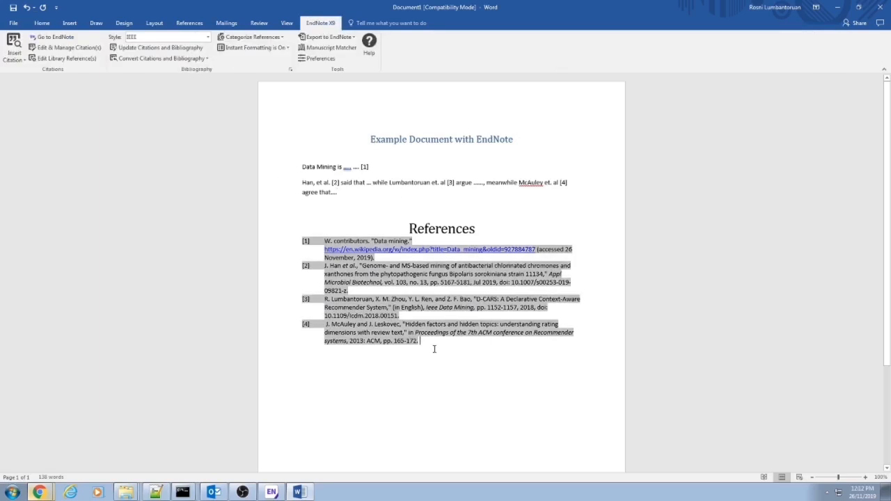
pyautogui.click(426, 193)
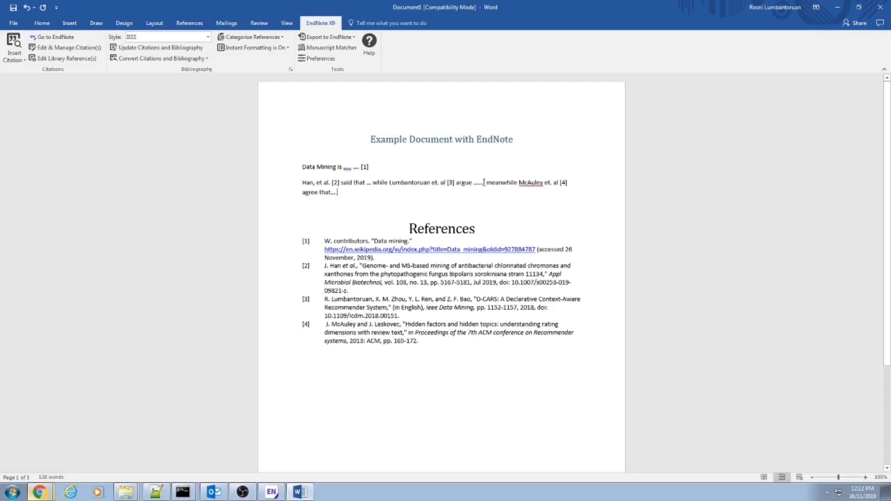
pyautogui.click(261, 167)
pyautogui.hotkey('ctrl', 'c')
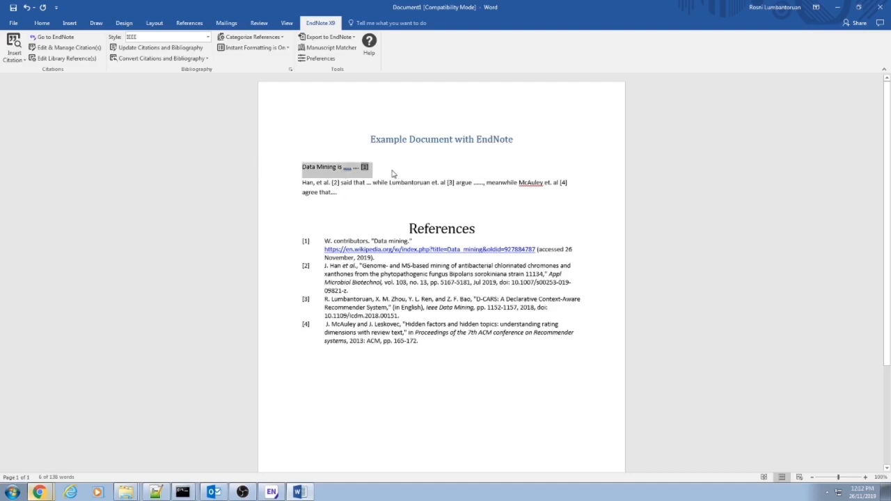
pyautogui.rightClick(329, 174)
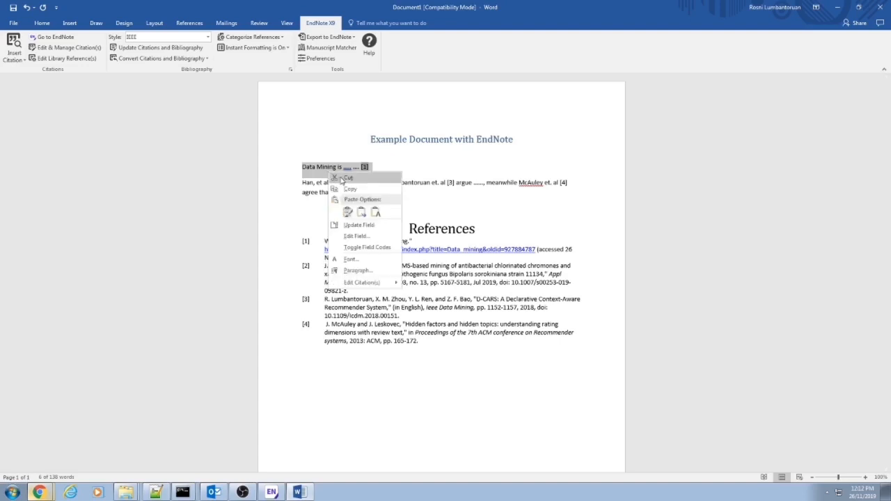
pyautogui.click(346, 178)
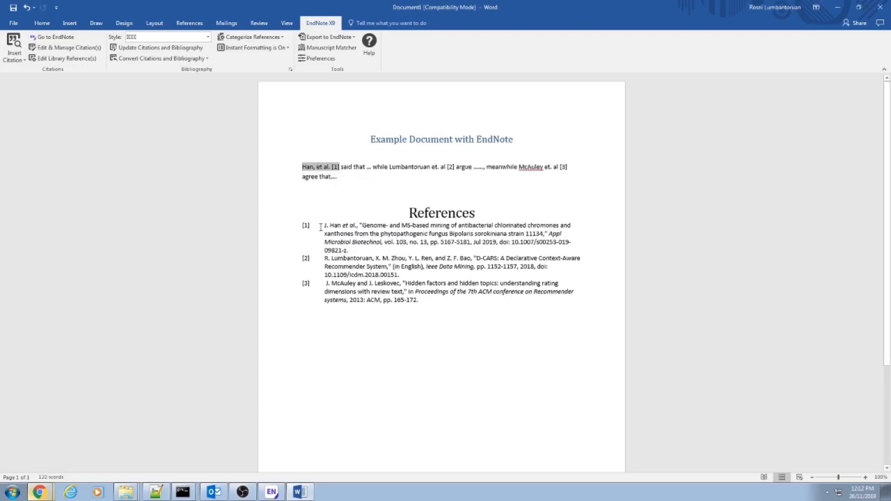
# Paste the cut "Data Mining is" paragraph back between the document title and the remaining paragraph
pyautogui.click(320, 227)
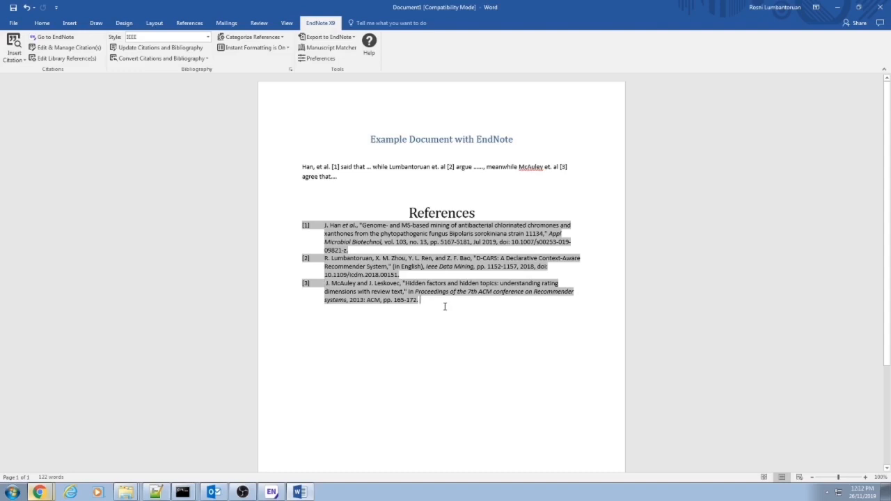
pyautogui.click(299, 167)
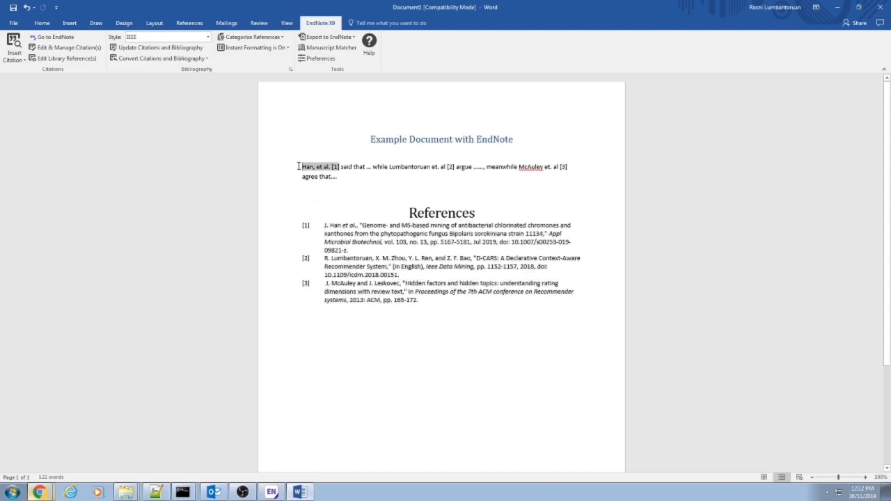
pyautogui.click(349, 177)
pyautogui.click(299, 166)
pyautogui.press('Up')
pyautogui.hotkey('ctrl', 'v')
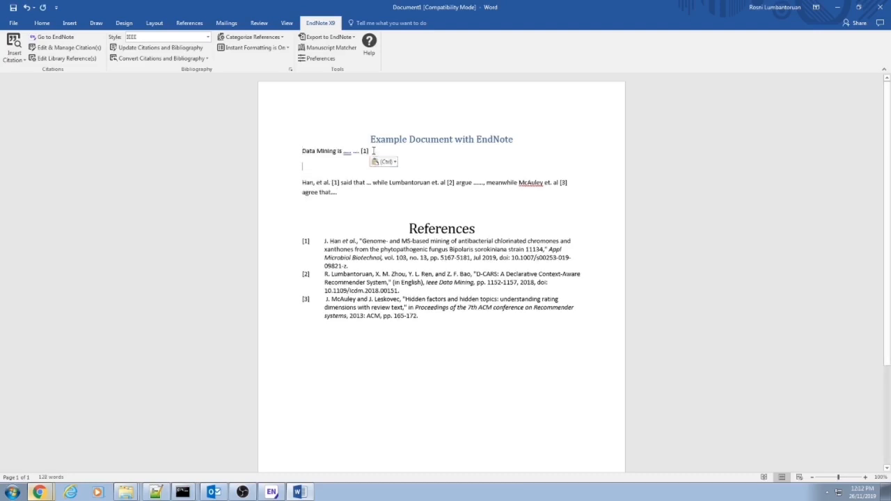
# Delete the pasted paragraph's citation and insert the 2019 "Data mining" web page reference in its place
pyautogui.click(402, 153)
pyautogui.press('BackSpace')
pyautogui.press('BackSpace')
pyautogui.click(23, 55)
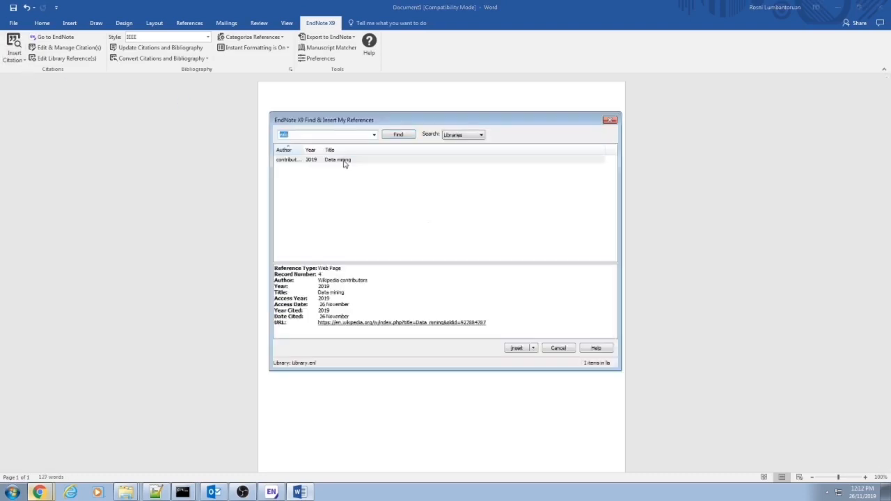
pyautogui.click(339, 160)
pyautogui.doubleClick(339, 159)
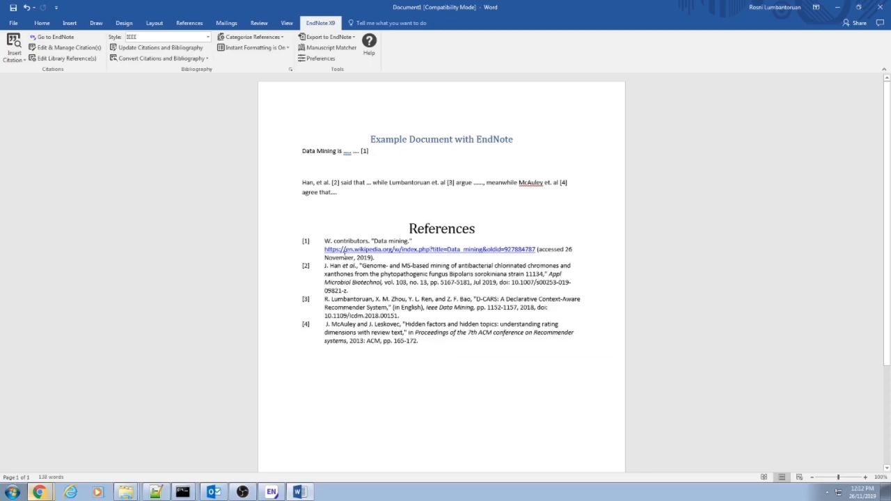
pyautogui.click(320, 241)
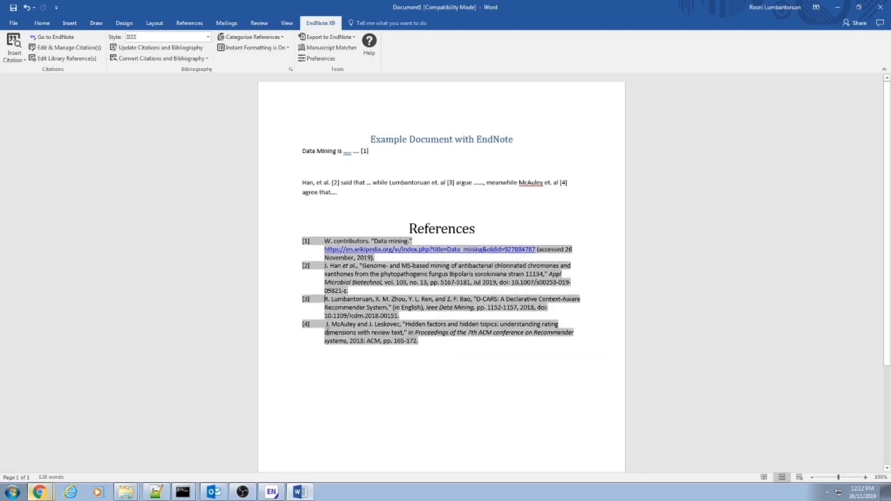
pyautogui.click(446, 388)
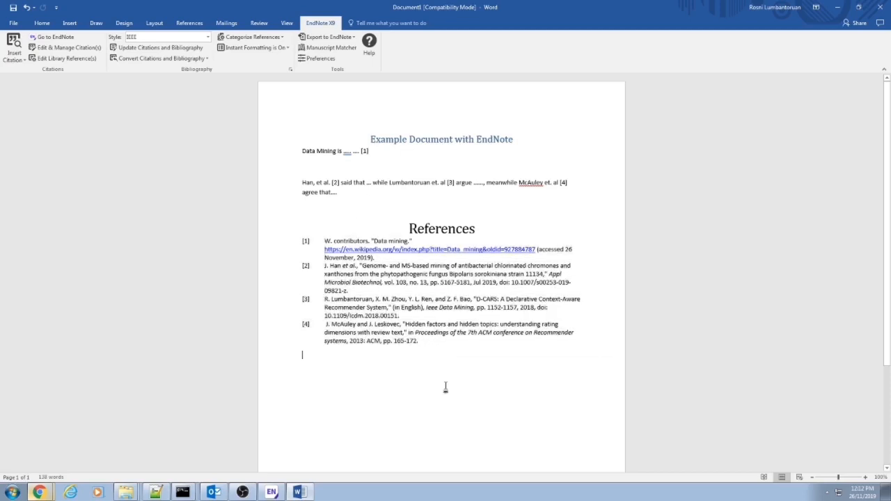
# Change the EndNote reference style of the document to Harvard
pyautogui.click(208, 38)
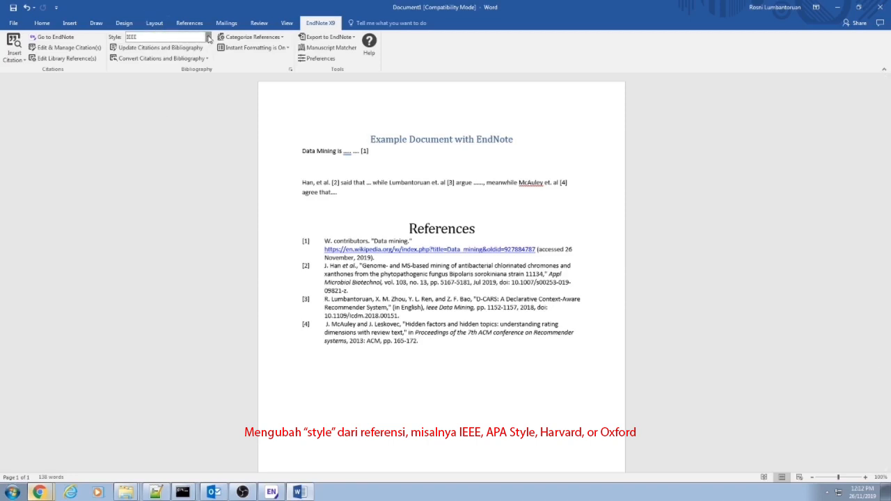
pyautogui.click(173, 53)
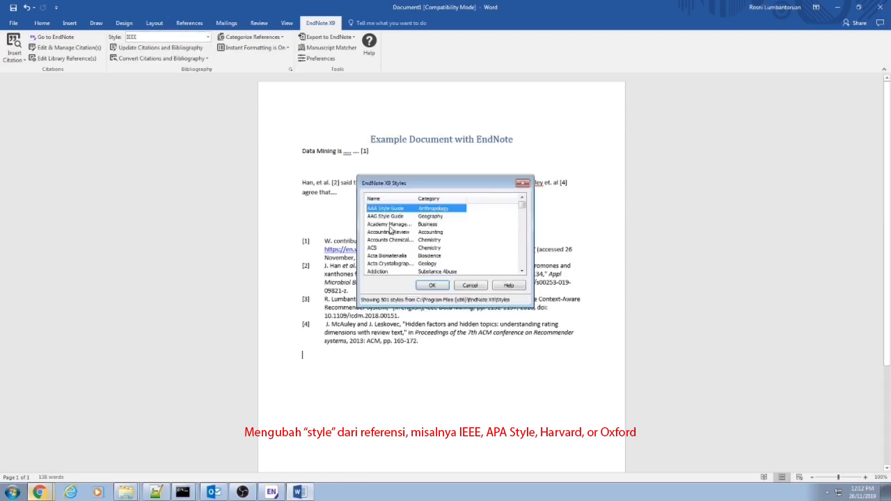
pyautogui.click(387, 224)
pyautogui.scroll(-5, 387, 226)
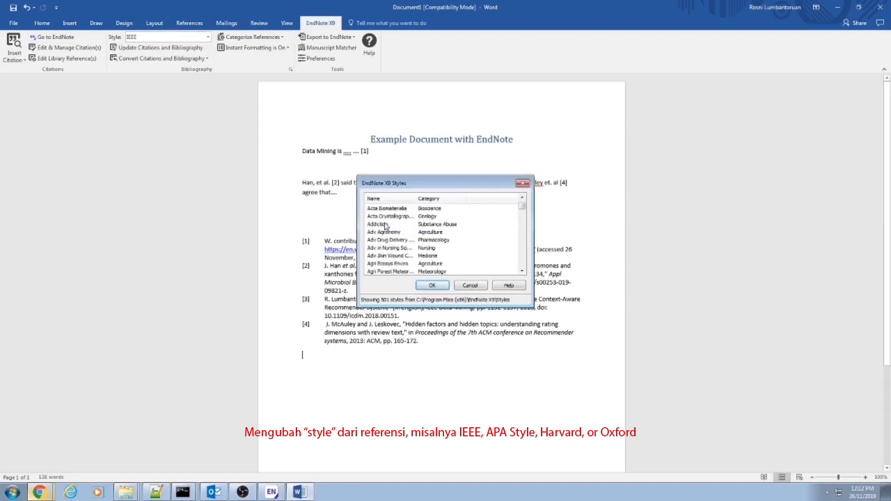
pyautogui.scroll(-2, 386, 225)
pyautogui.moveTo(521, 211); pyautogui.dragTo(521, 238)
pyautogui.click(380, 224)
pyautogui.click(431, 286)
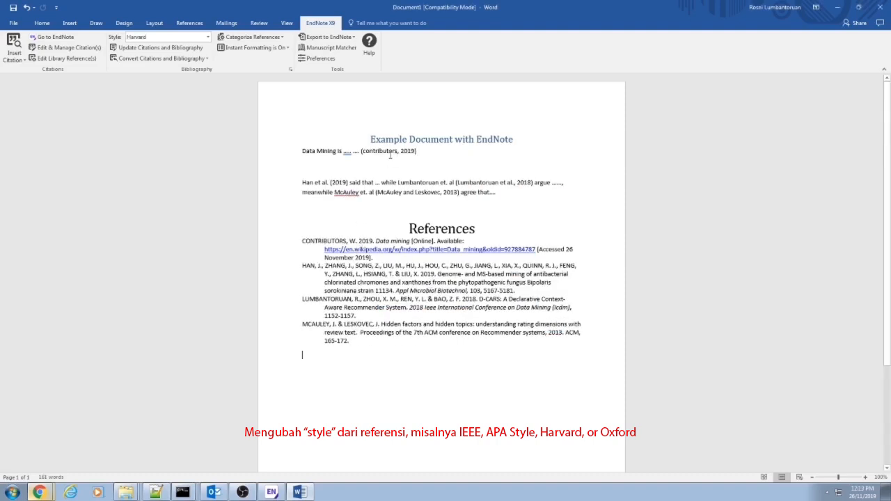
# Check the Harvard in-text citations and switch the reference style to Oxford-Author Date
pyautogui.click(391, 152)
pyautogui.click(341, 182)
pyautogui.click(477, 183)
pyautogui.click(421, 193)
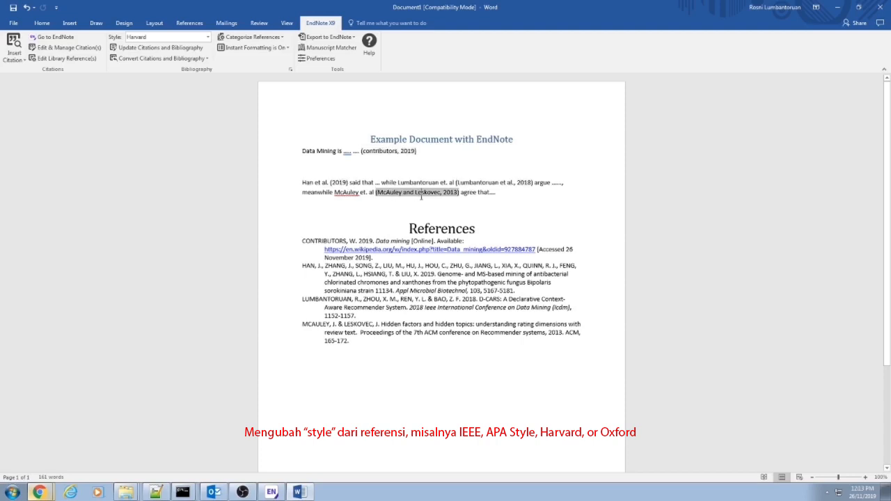
pyautogui.click(409, 209)
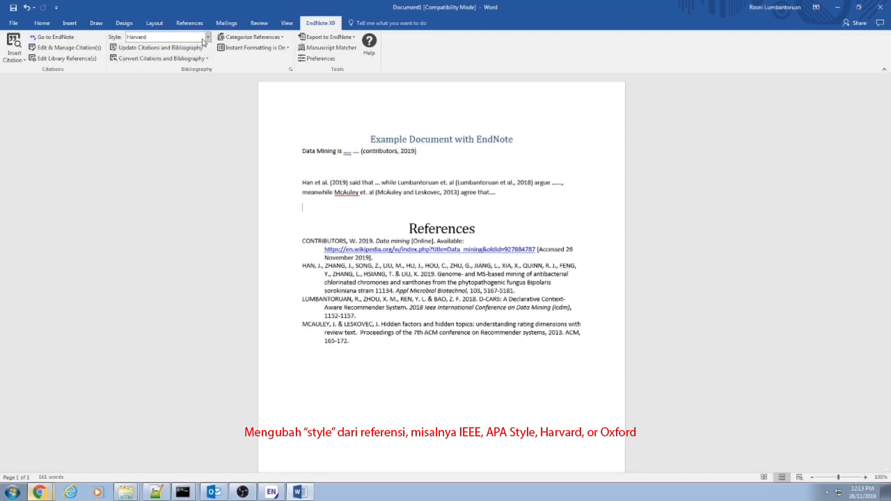
pyautogui.click(155, 156)
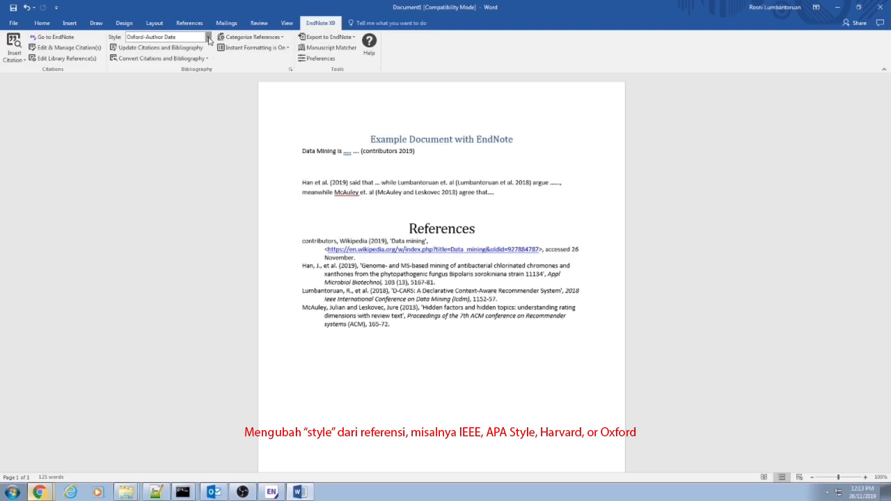
# Set the EndNote reference style back to IEEE
pyautogui.click(175, 51)
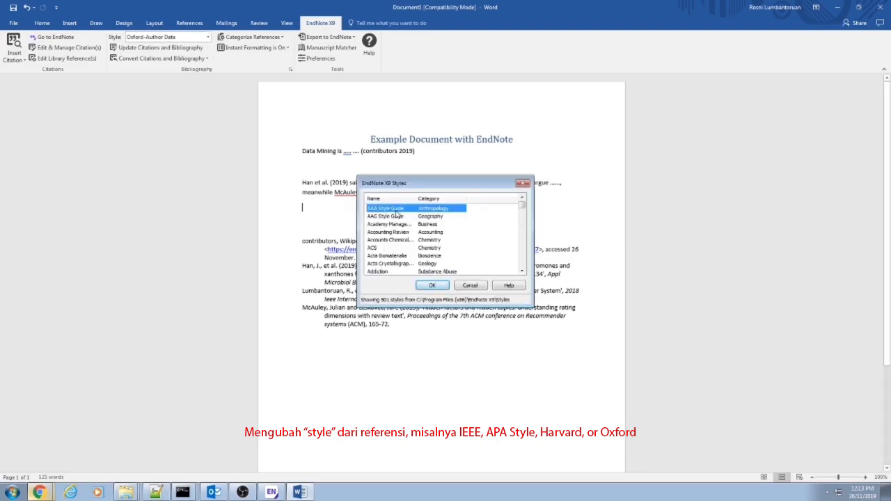
pyautogui.click(431, 286)
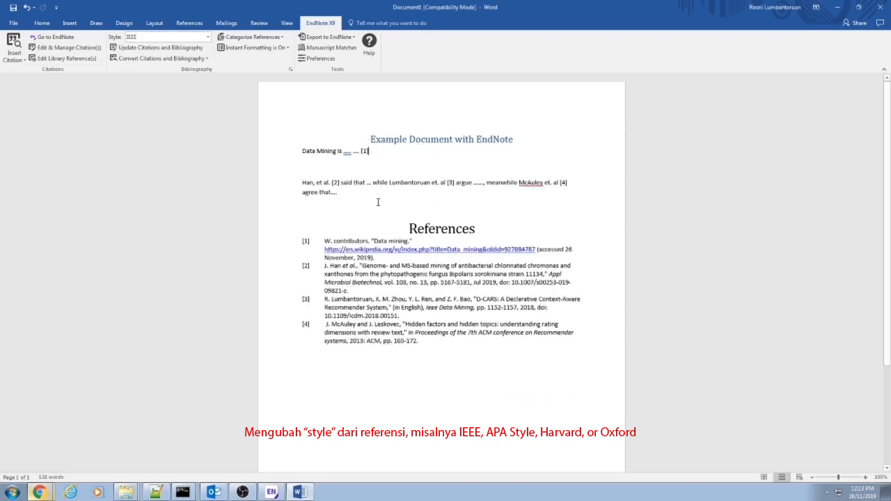
pyautogui.click(440, 354)
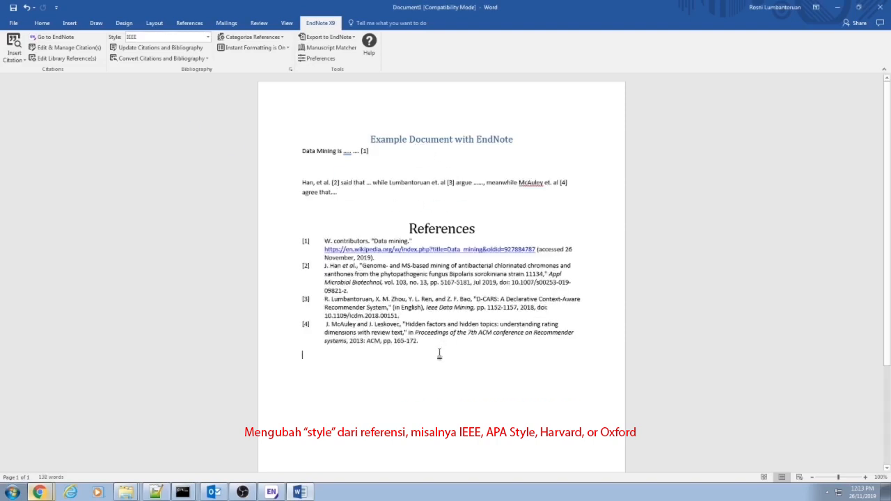
# Save the document as Example Document with EndNote.docx in a new Desktop folder named PaperwithEndNote
pyautogui.click(14, 24)
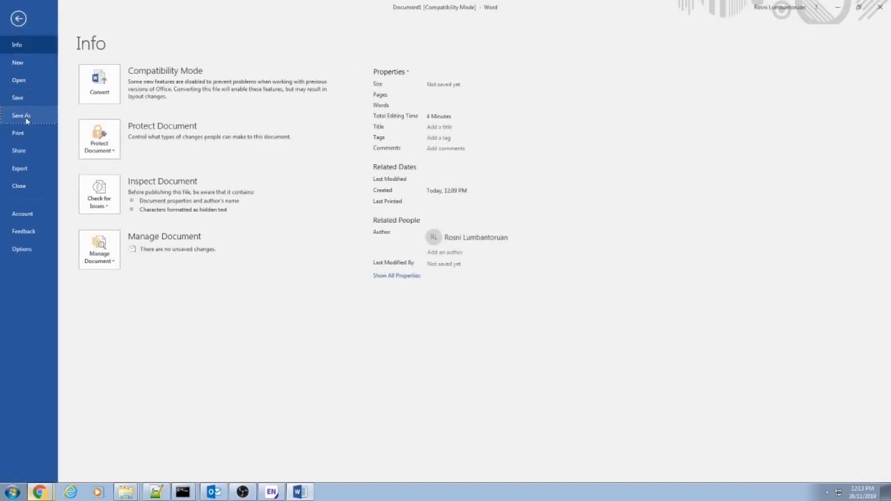
pyautogui.click(20, 116)
pyautogui.click(240, 154)
pyautogui.write('Pa')
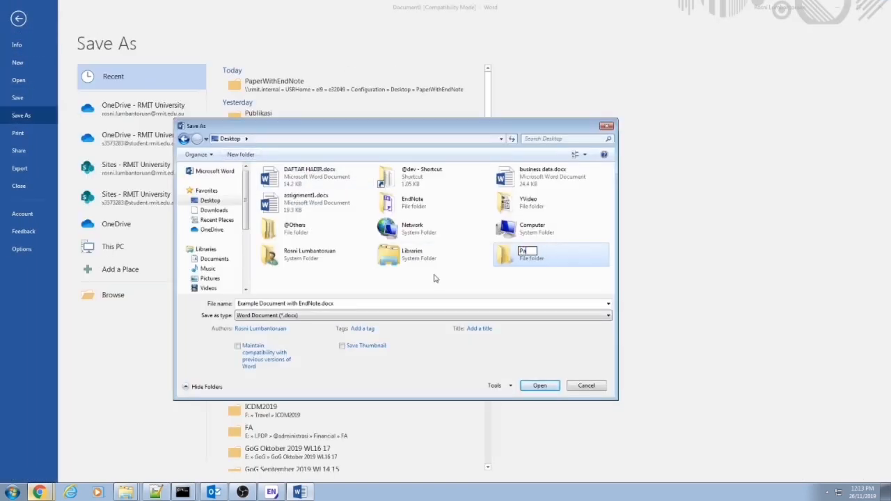
pyautogui.write('perWithEndNote')
pyautogui.press('Return')
pyautogui.press('Return')
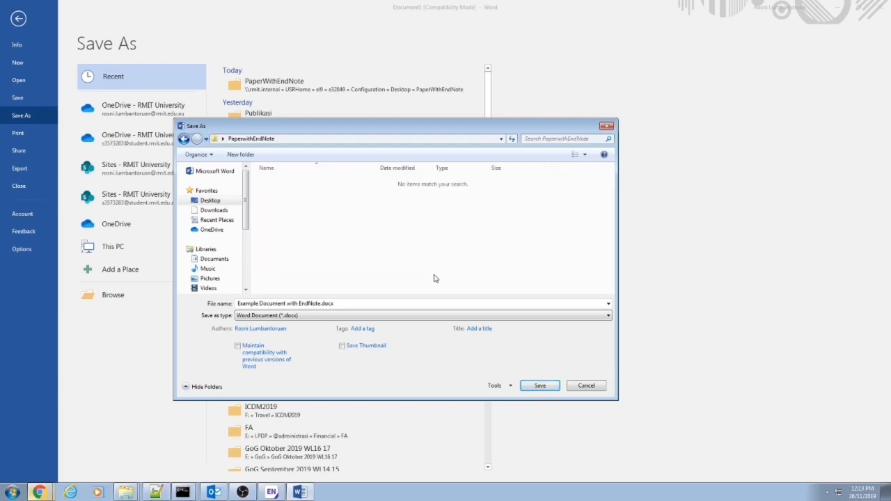
pyautogui.click(316, 304)
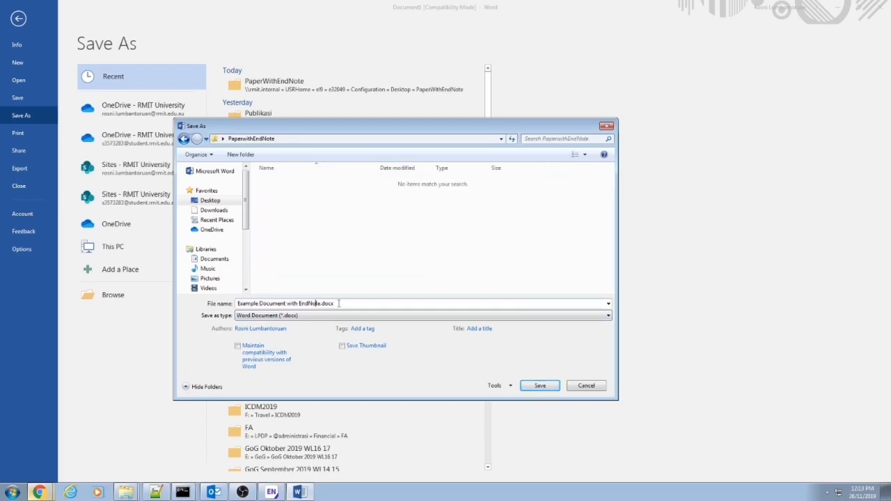
pyautogui.click(539, 387)
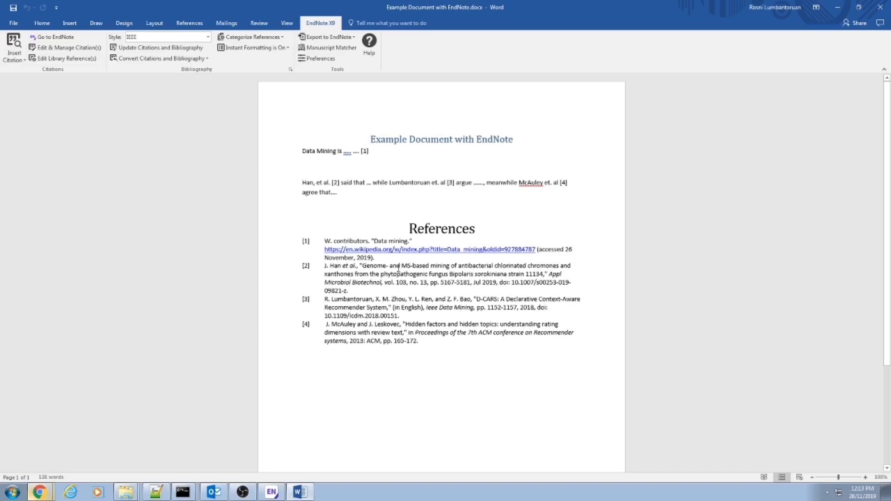
# Convert the document's EndNote citations and bibliography to plain text in a new copy of the document
pyautogui.click(430, 343)
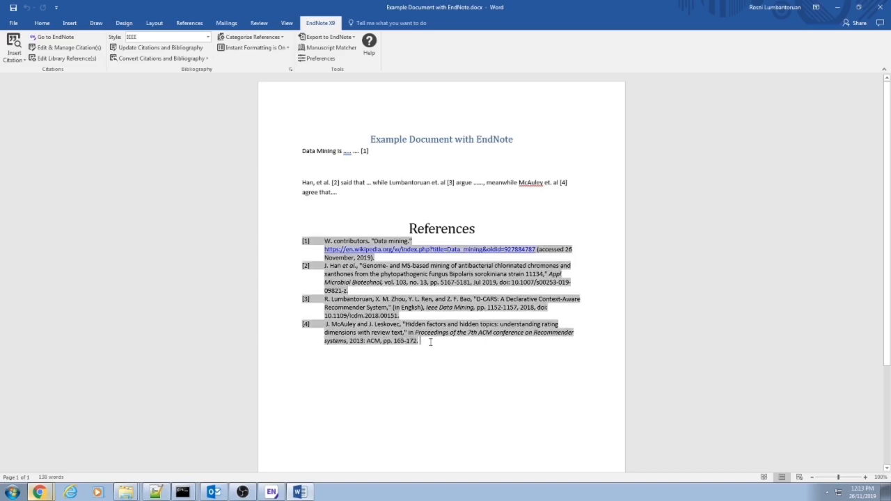
pyautogui.click(532, 192)
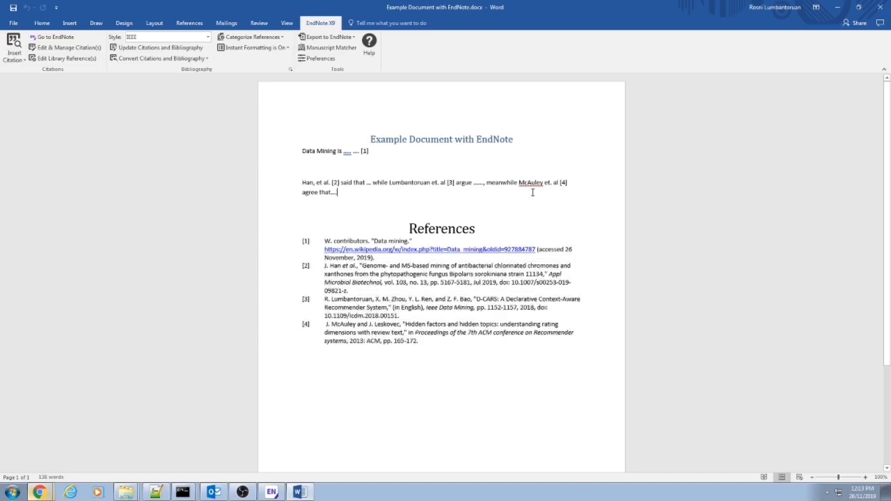
pyautogui.click(161, 58)
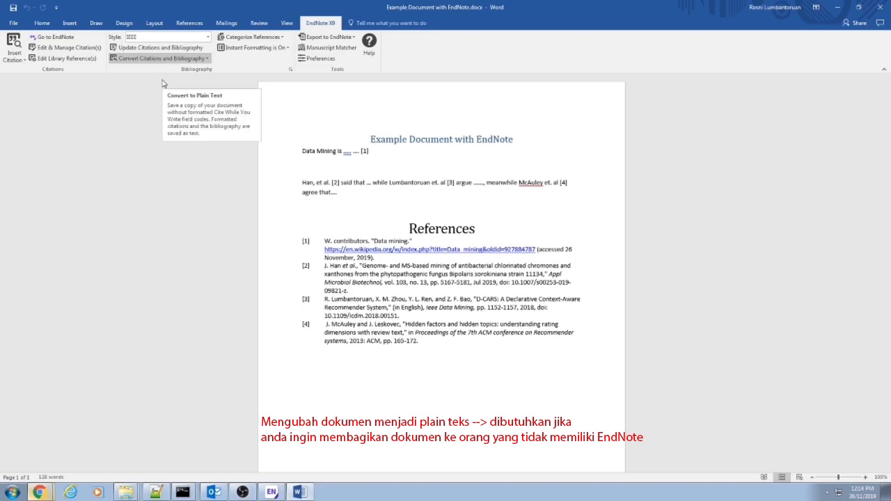
pyautogui.click(164, 84)
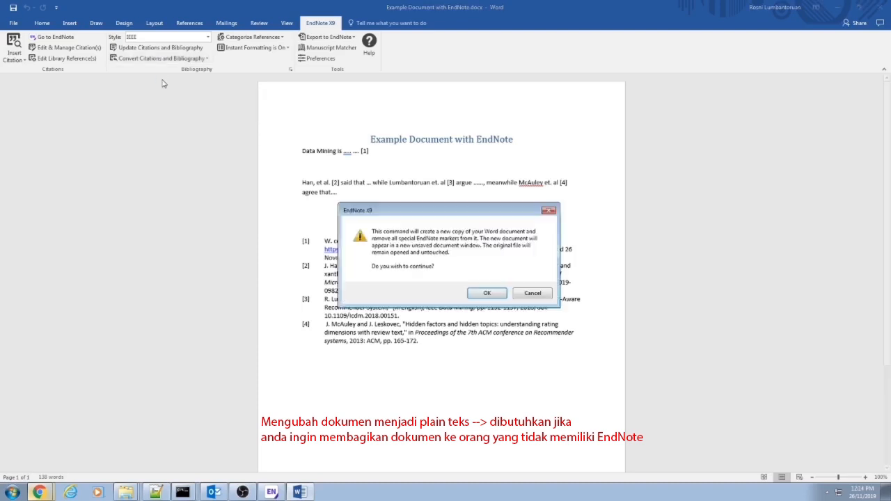
pyautogui.click(485, 298)
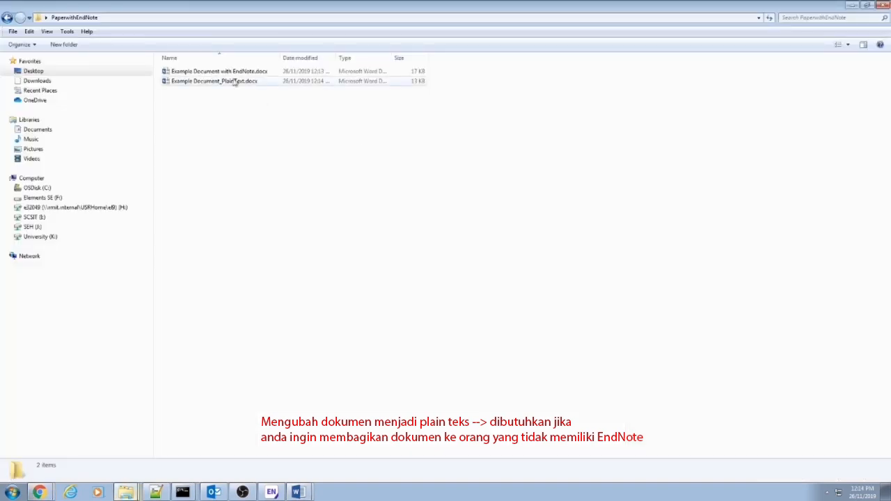
# Select the saved files in the PaperwithEndNote folder and switch to Example Document_PlainText.docx in Word
pyautogui.click(236, 82)
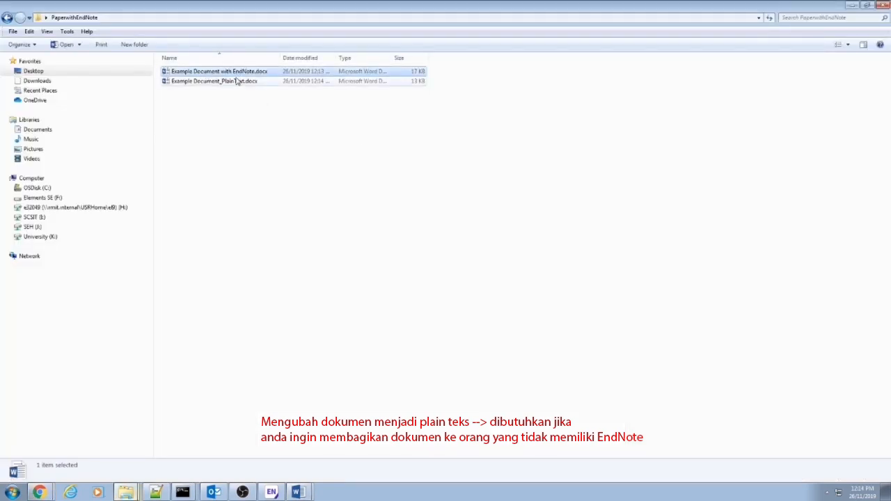
pyautogui.click(233, 150)
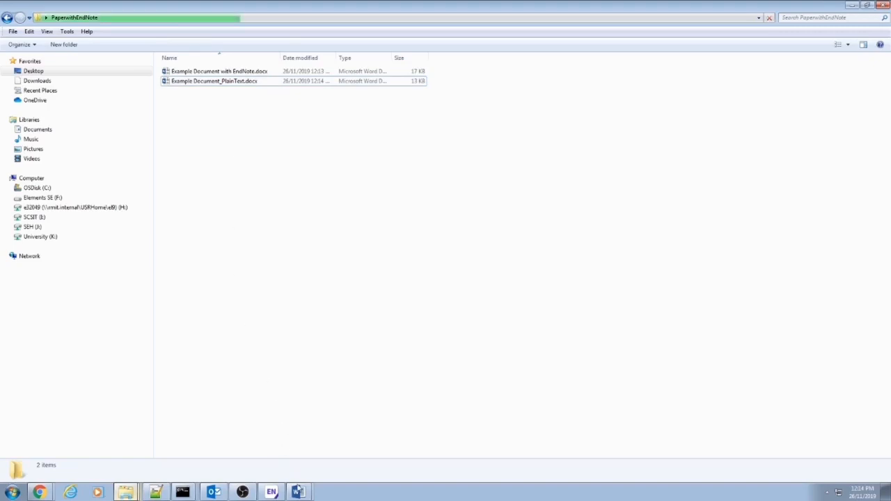
pyautogui.click(297, 492)
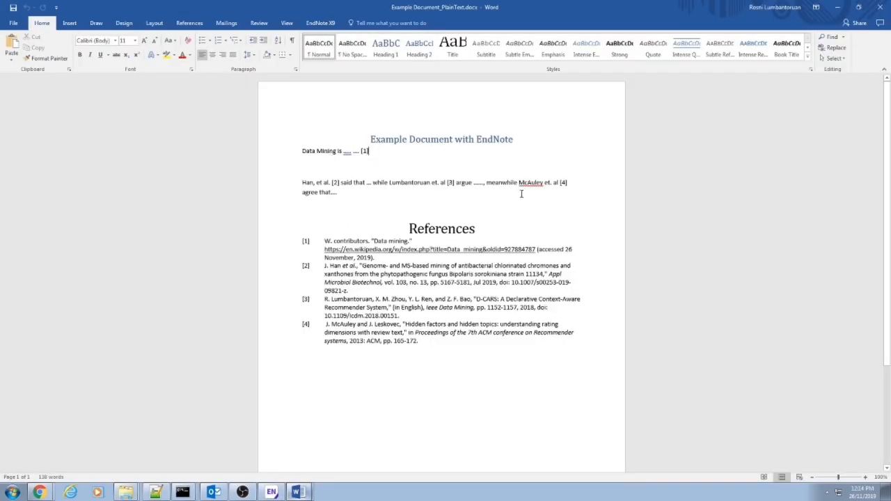
# Delete the closing clause that cites [4], from ", meanwhile" through "agree that....", in the plain-text document
pyautogui.moveTo(483, 185); pyautogui.dragTo(485, 193)
pyautogui.click(486, 195)
pyautogui.moveTo(484, 183); pyautogui.dragTo(499, 210)
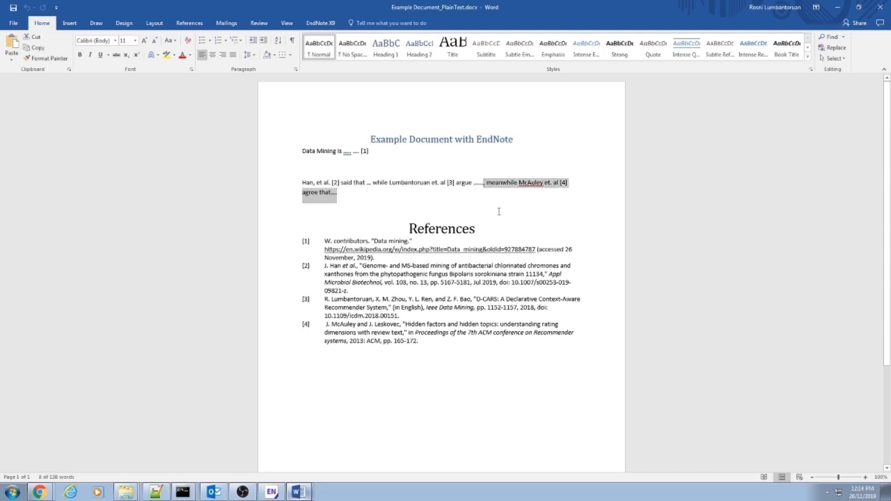
pyautogui.press('Delete')
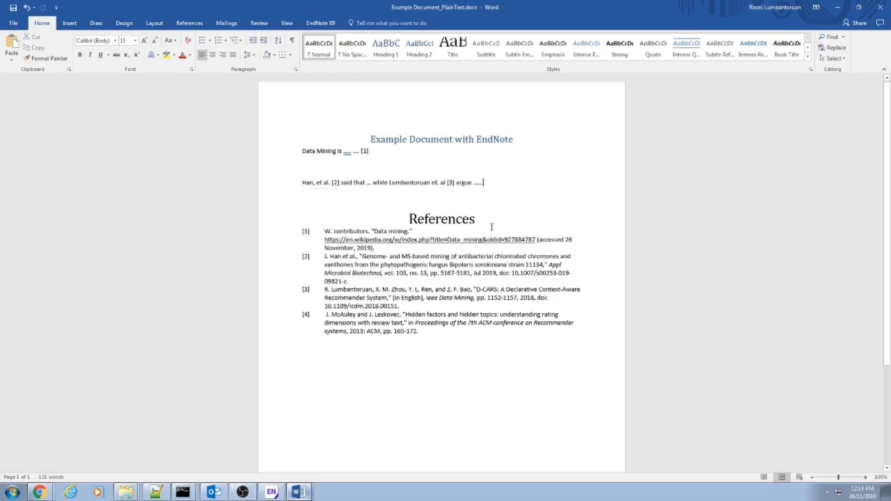
# Delete the whole entry [4], "Hidden factors and hidden topics", from the plain-text reference list
pyautogui.moveTo(301, 314)
pyautogui.mouseDown()
pyautogui.moveTo(439, 336)
pyautogui.moveTo(289, 313)
pyautogui.mouseUp()
pyautogui.click(436, 354)
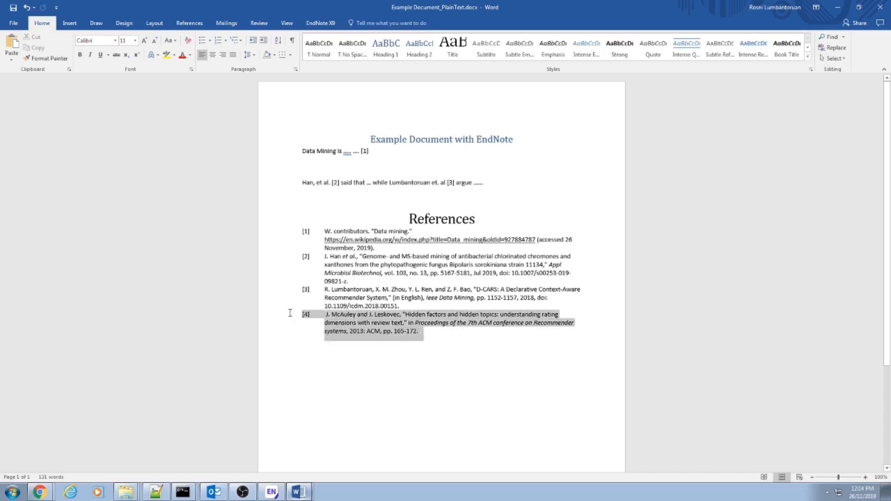
pyautogui.press('Delete')
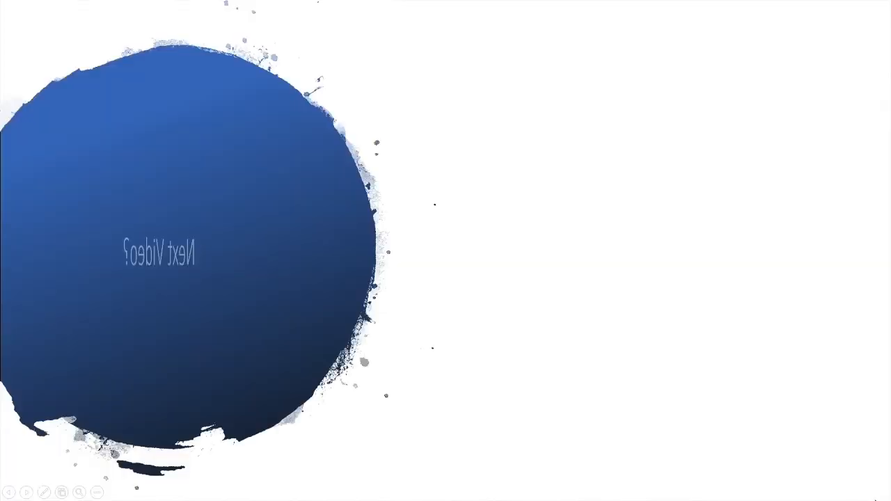